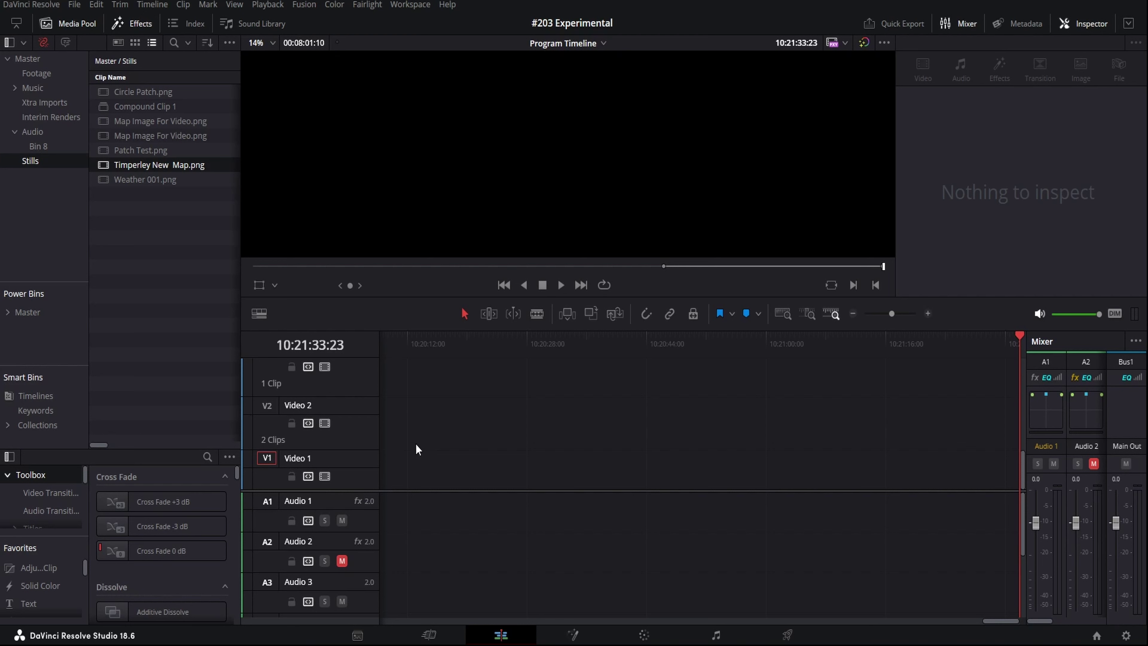
Place Timperley New Map.png on the Video 1 track, park the playhead over the clip and open it on the Fusion page
{"action": "left_click_drag", "start_coordinate": [103, 165], "coordinate": [628, 478]}
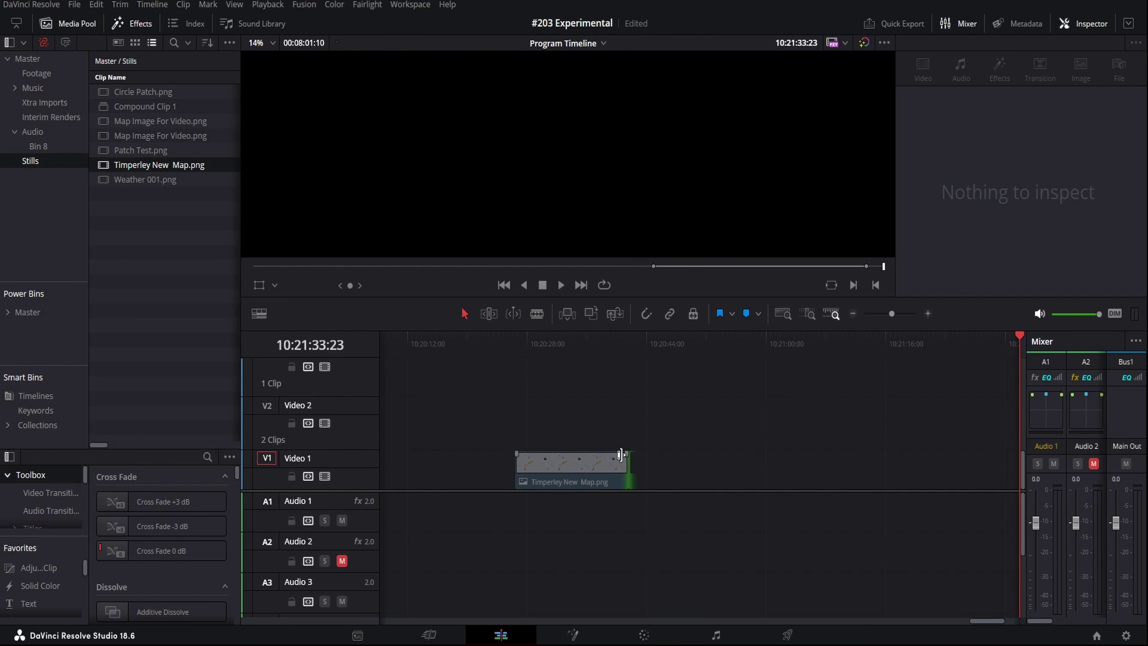
{"action": "left_click", "coordinate": [566, 475]}
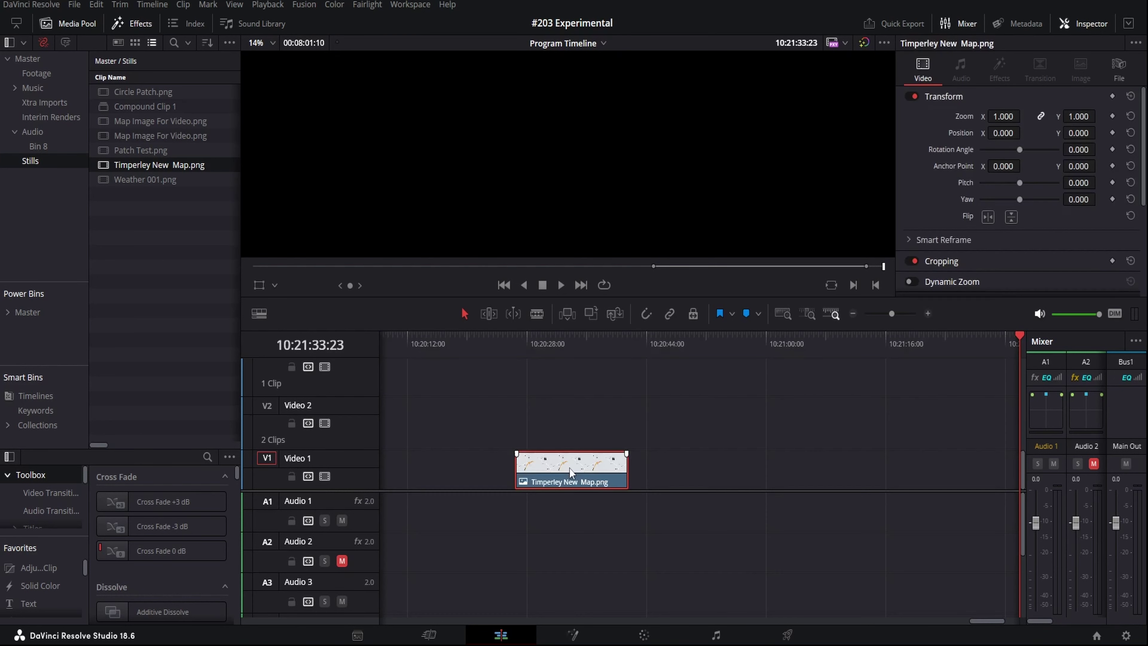
{"action": "left_click", "coordinate": [565, 344]}
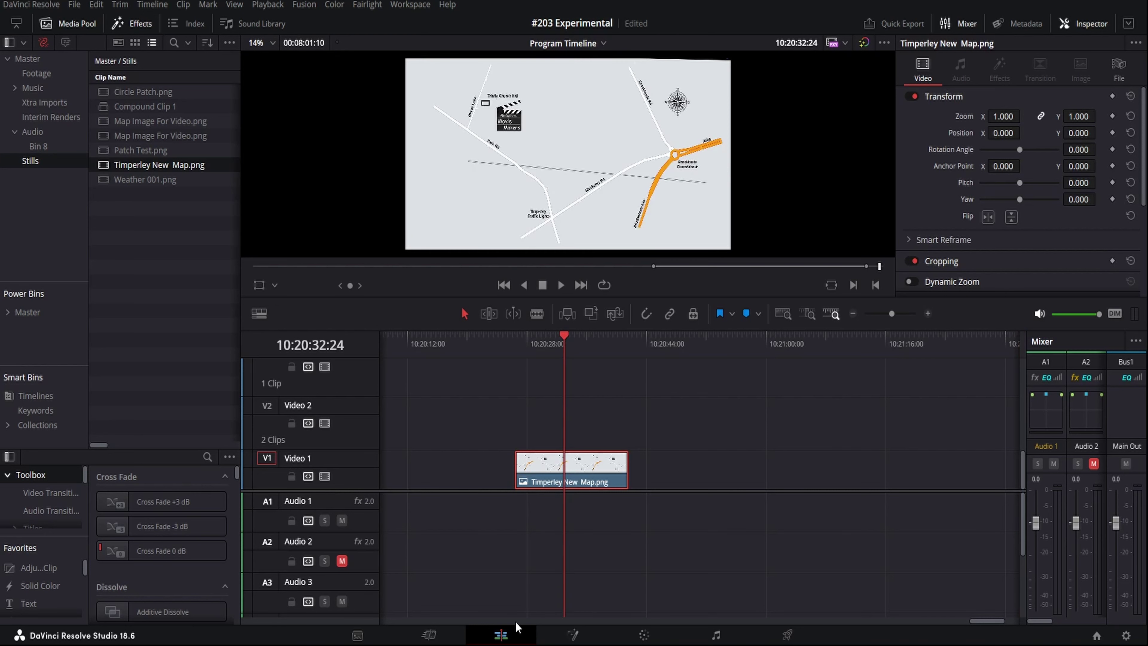
{"action": "left_click", "coordinate": [573, 636]}
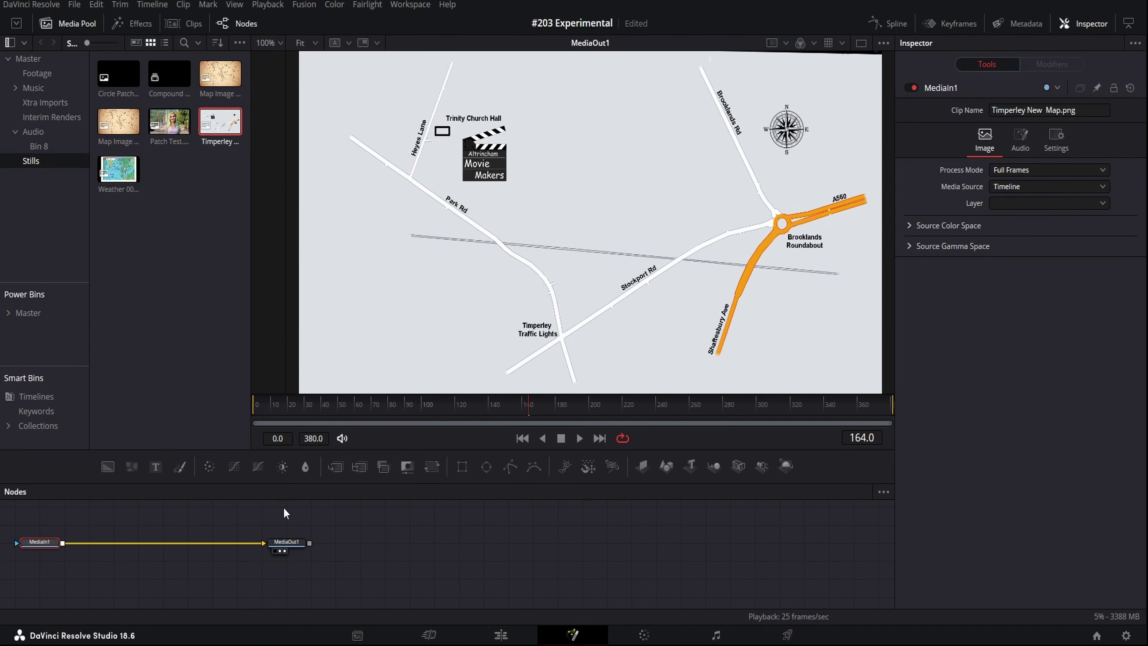
Space the MediaIn1 and MediaOut1 nodes apart and merge a new Background node over the map
{"action": "left_click_drag", "start_coordinate": [290, 541], "coordinate": [466, 575]}
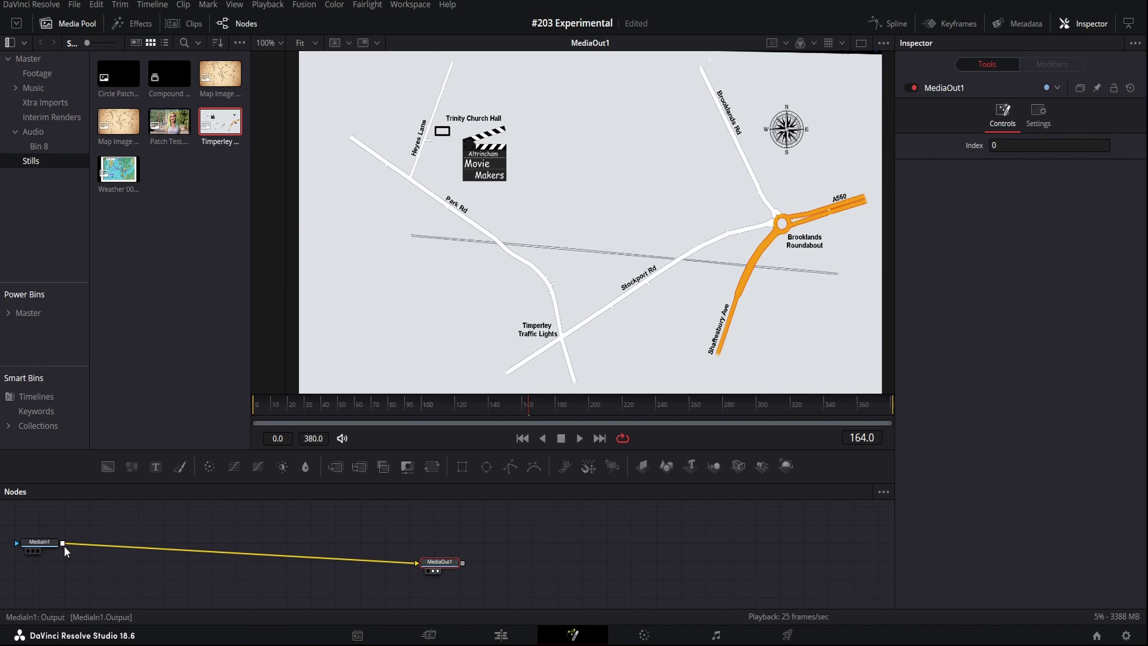
{"action": "left_click_drag", "start_coordinate": [63, 545], "coordinate": [165, 564]}
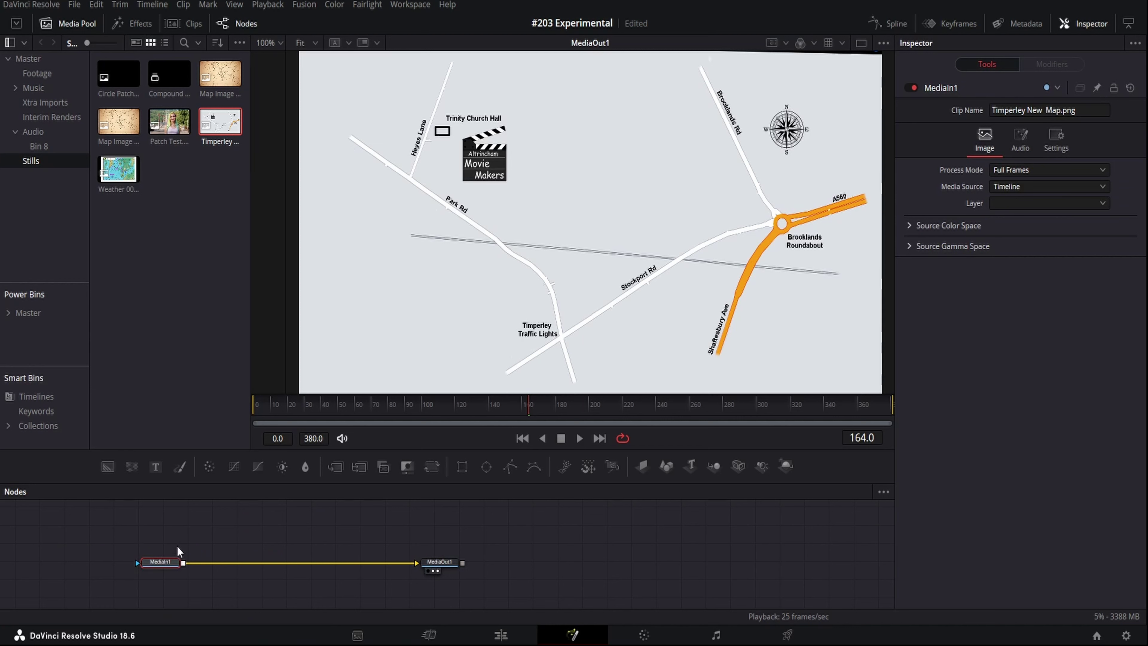
{"action": "left_click", "coordinate": [107, 468]}
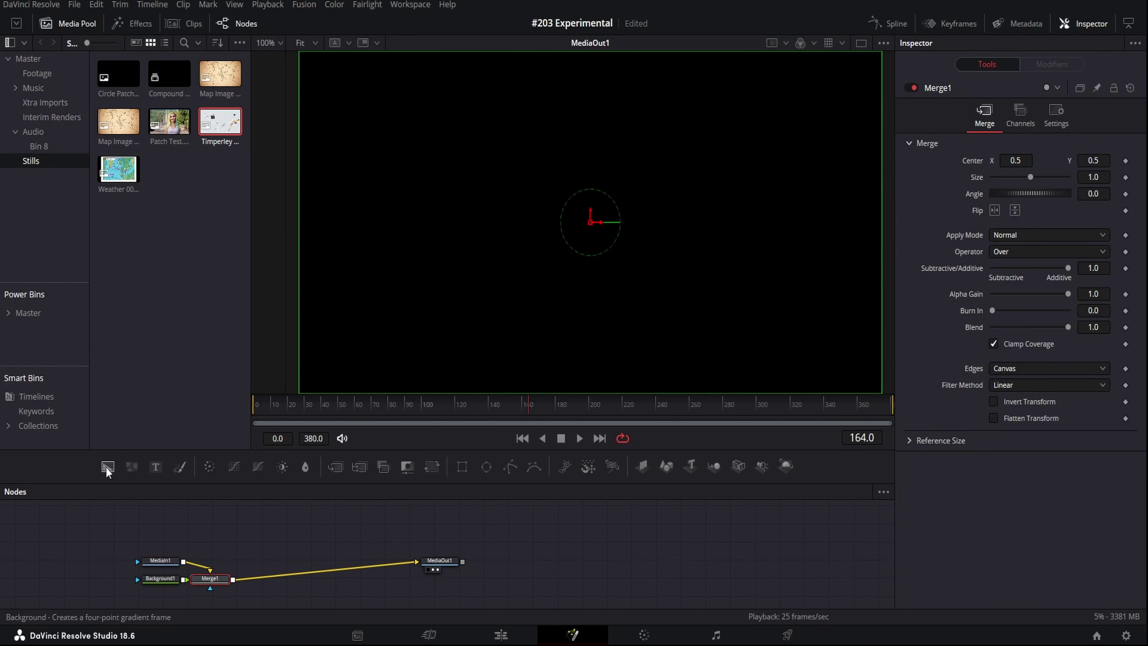
Arrange the node graph with Background1 above Merge1 and MediaIn1 beside the merge's background input
{"action": "left_click_drag", "start_coordinate": [160, 578], "coordinate": [187, 536]}
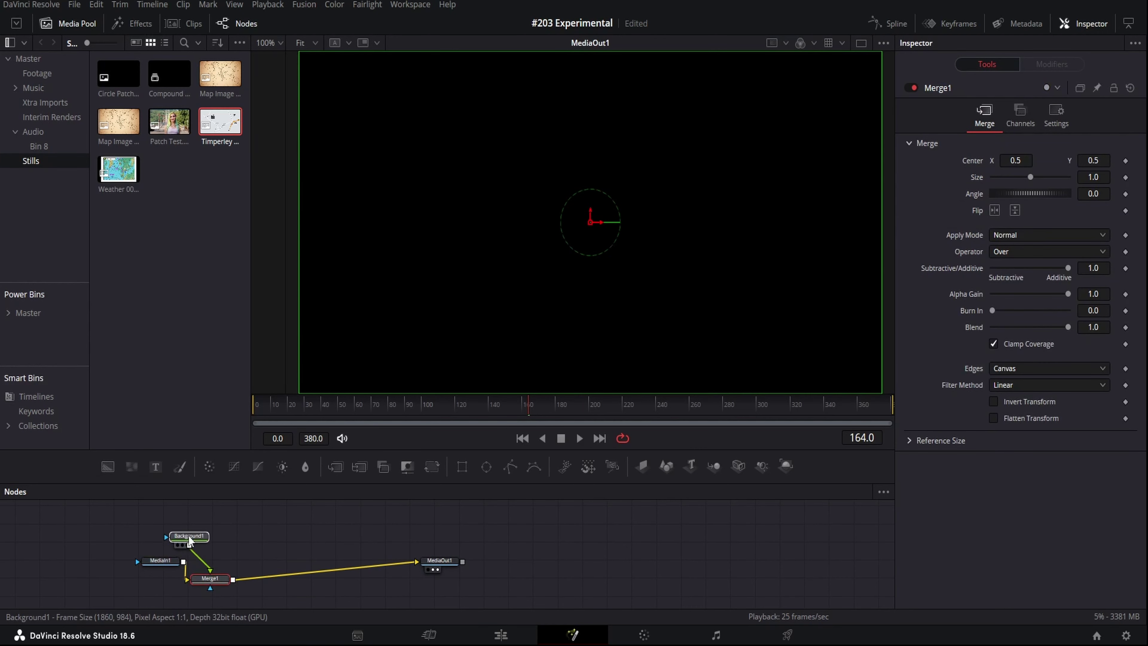
{"action": "left_click", "coordinate": [145, 583]}
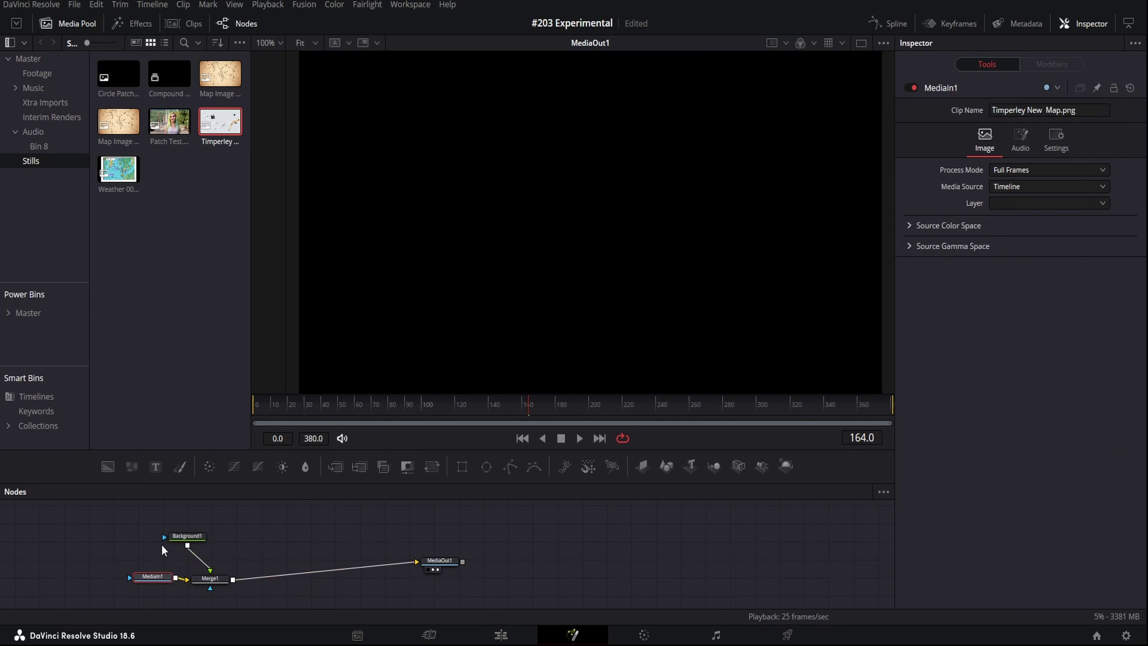
{"action": "left_click_drag", "start_coordinate": [178, 537], "coordinate": [211, 542]}
{"action": "left_click", "coordinate": [206, 553]}
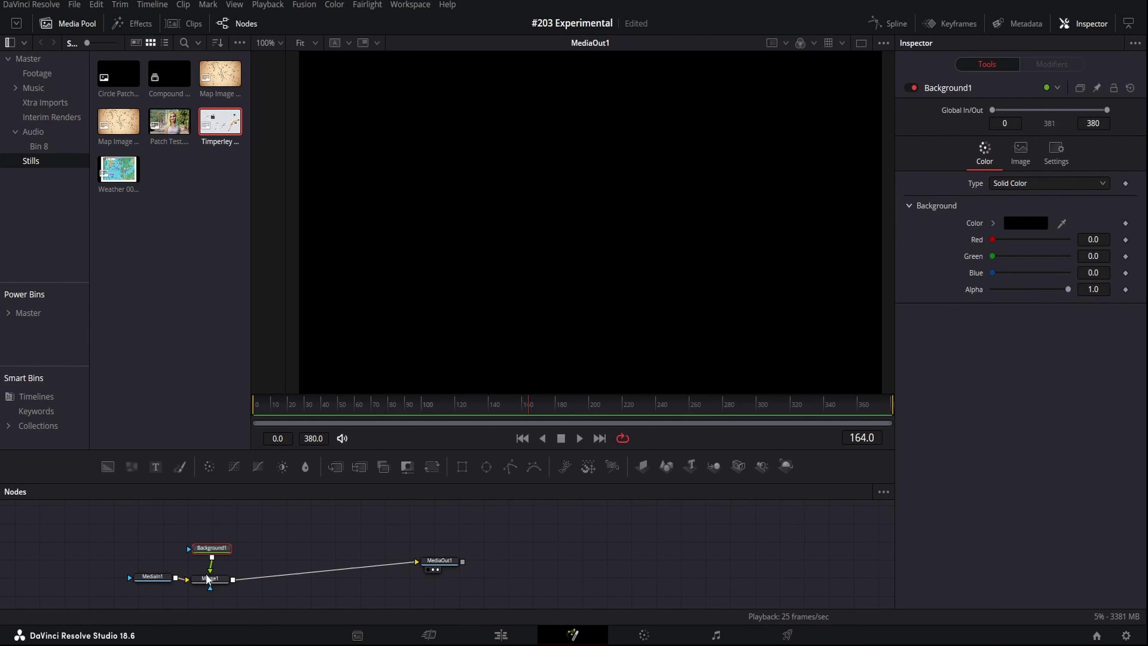
{"action": "left_click", "coordinate": [211, 579]}
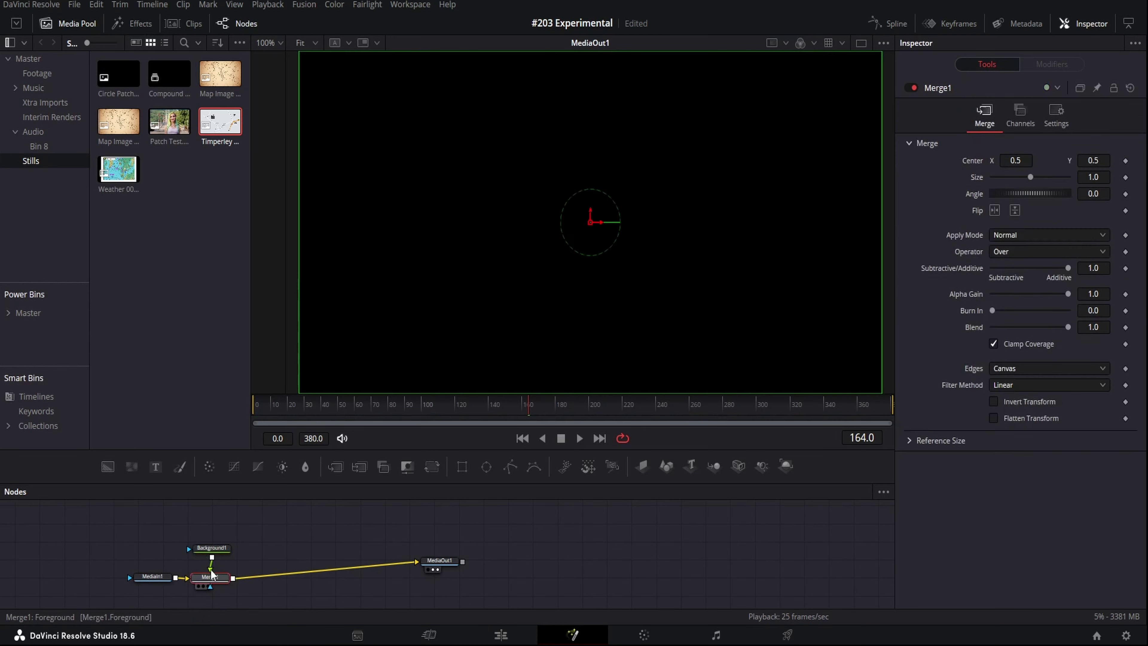
Add a Polygon mask to Background1 and spread out the Polygon1, Background1 and MediaIn1 nodes
{"action": "left_click", "coordinate": [209, 550]}
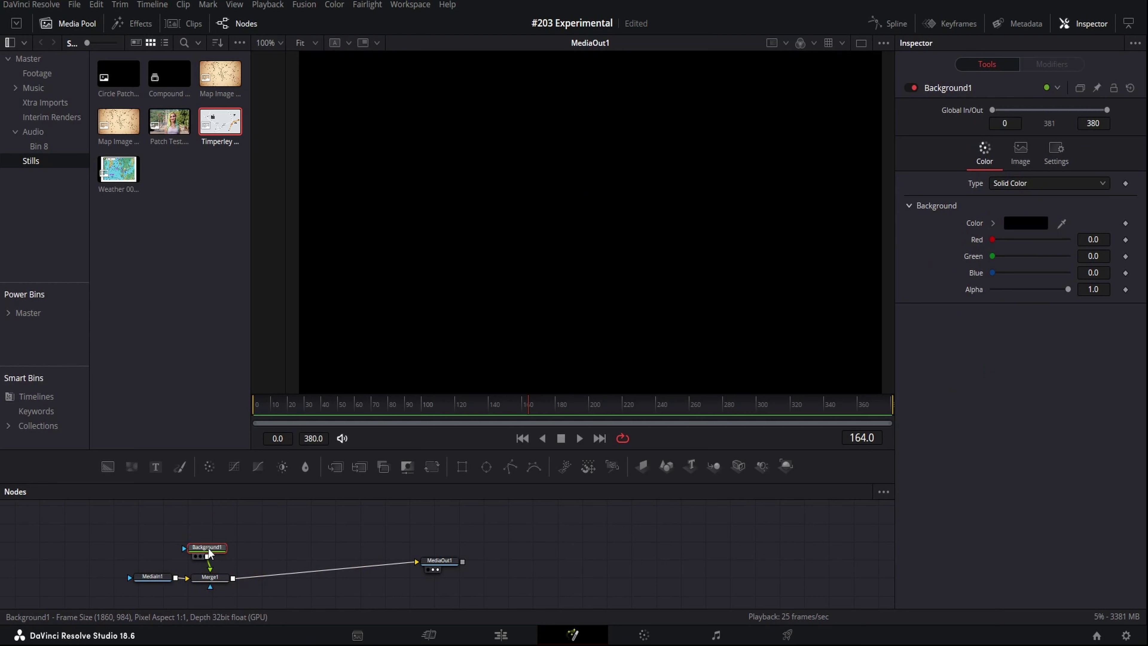
{"action": "left_click", "coordinate": [510, 468]}
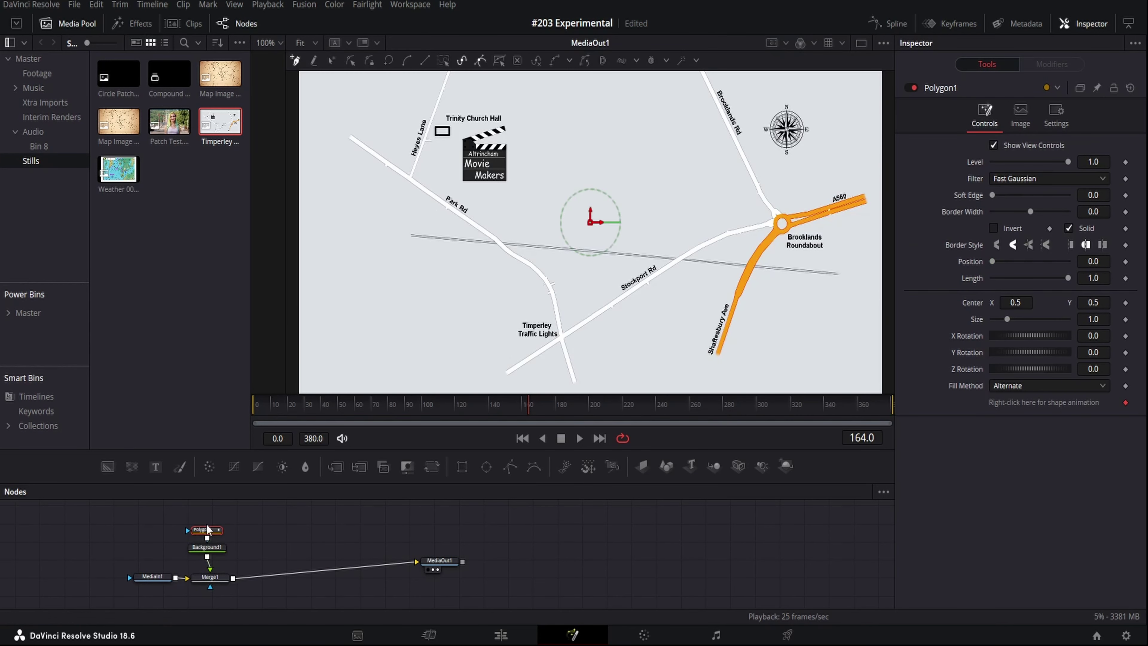
{"action": "mouse_move", "coordinate": [207, 526]}
{"action": "left_mouse_down"}
{"action": "mouse_move", "coordinate": [246, 527]}
{"action": "mouse_move", "coordinate": [213, 548]}
{"action": "mouse_move", "coordinate": [233, 524]}
{"action": "mouse_move", "coordinate": [216, 526]}
{"action": "left_mouse_up"}
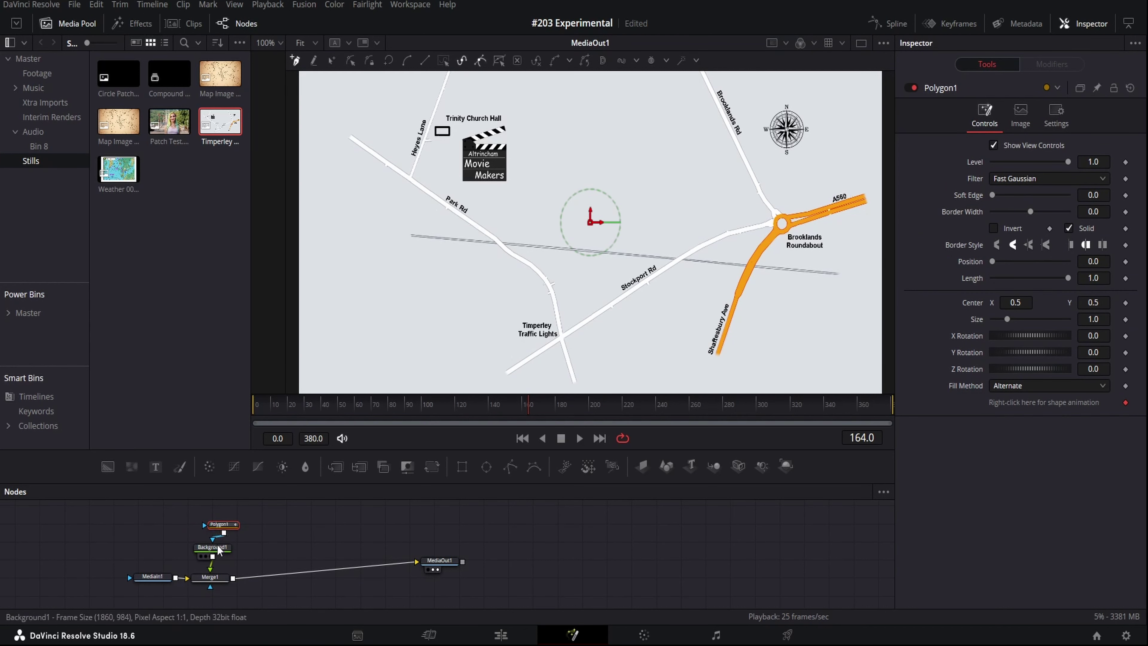
{"action": "left_click_drag", "start_coordinate": [222, 526], "coordinate": [266, 539]}
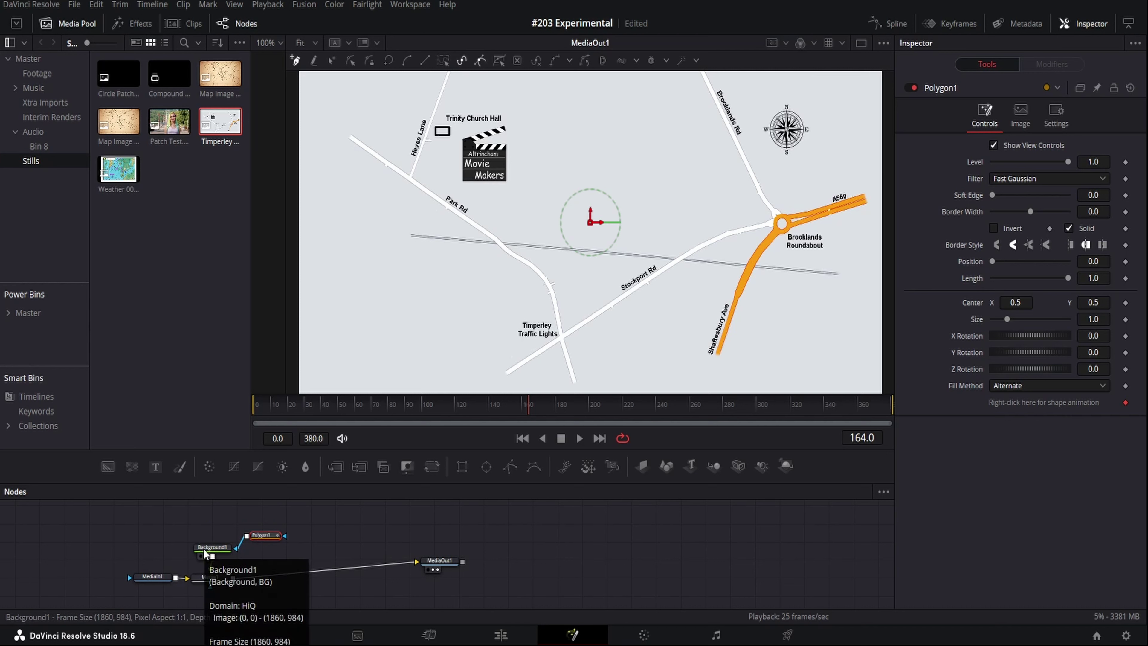
{"action": "left_click_drag", "start_coordinate": [213, 557], "coordinate": [210, 578]}
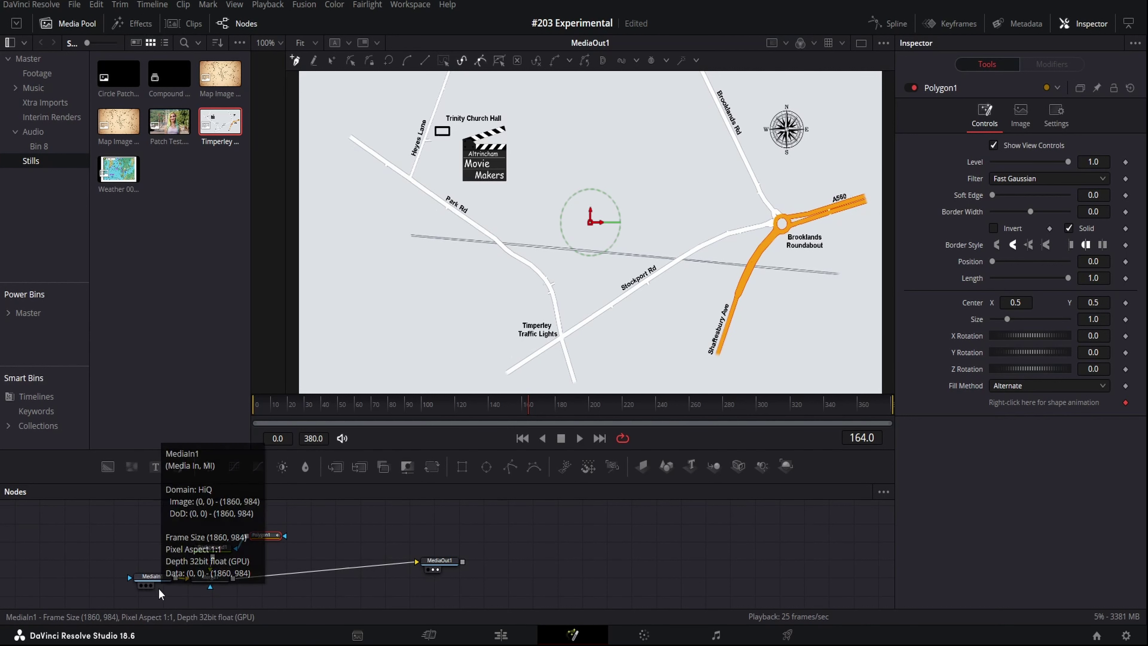
{"action": "left_click_drag", "start_coordinate": [151, 583], "coordinate": [137, 589]}
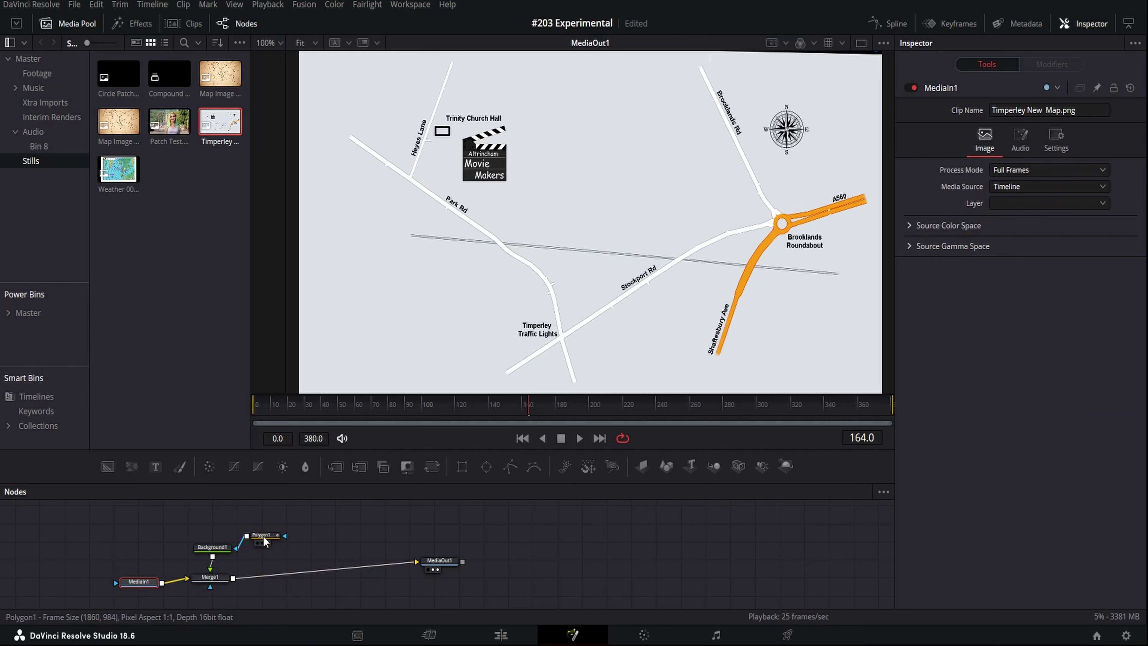
Start Polygon1's path at the outer end of the A560 and trace it around the lower side of Brooklands Roundabout
{"action": "left_click", "coordinate": [266, 542]}
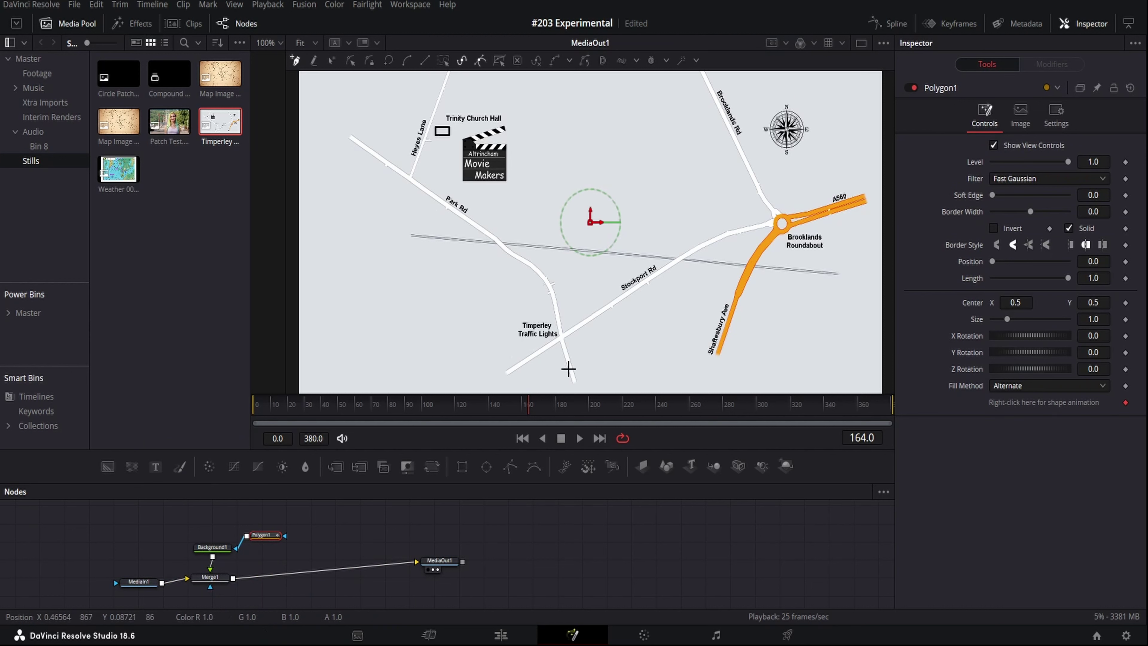
{"action": "left_click_drag", "start_coordinate": [520, 451], "coordinate": [528, 496]}
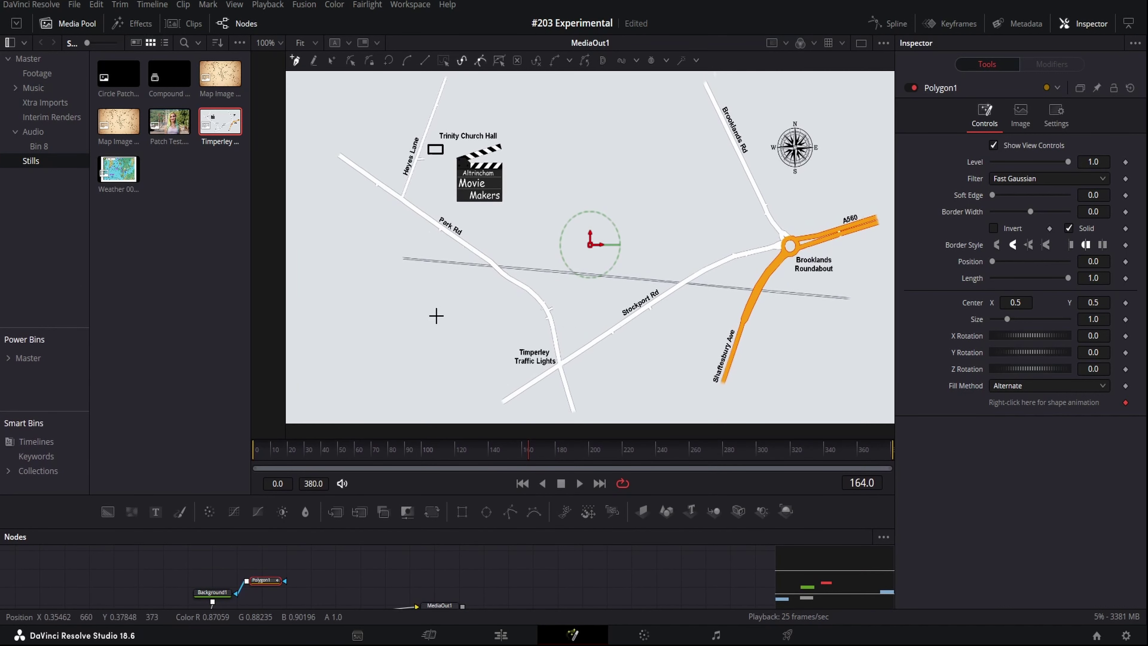
{"action": "left_click_drag", "start_coordinate": [284, 392], "coordinate": [258, 394]}
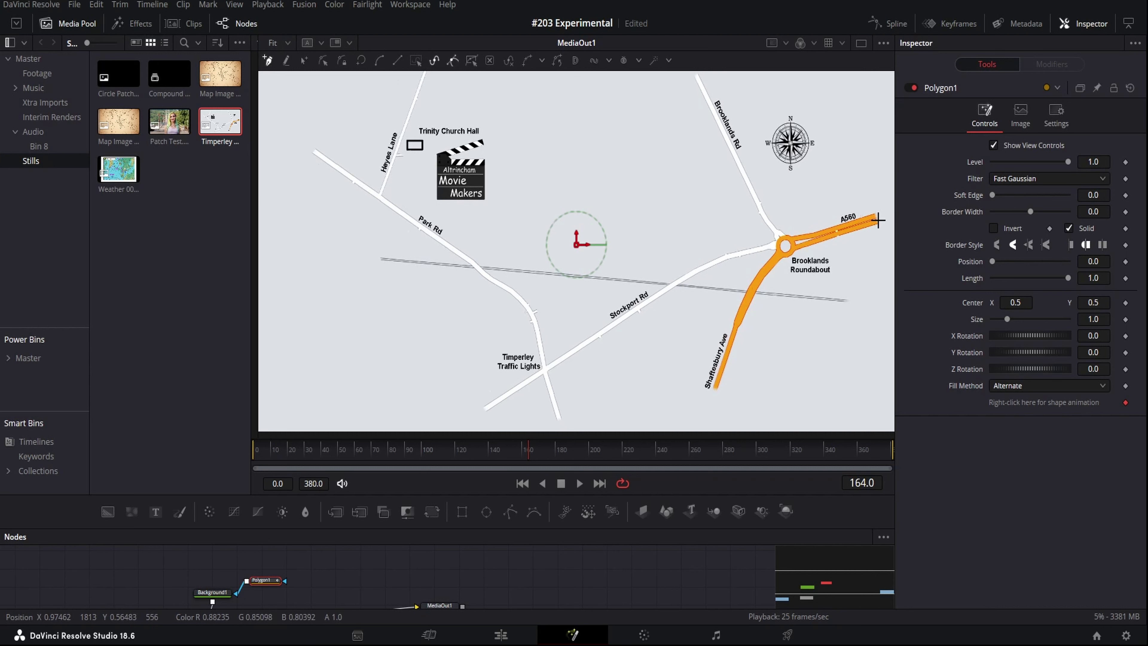
{"action": "left_click", "coordinate": [877, 221]}
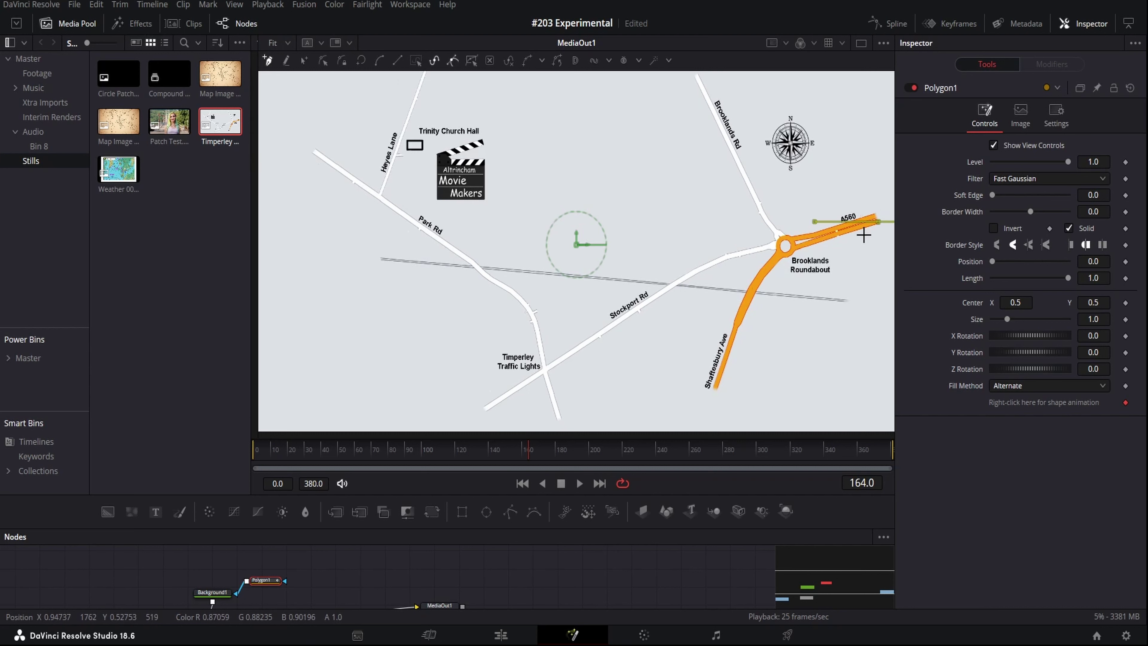
{"action": "left_click", "coordinate": [816, 240]}
{"action": "left_click", "coordinate": [795, 245]}
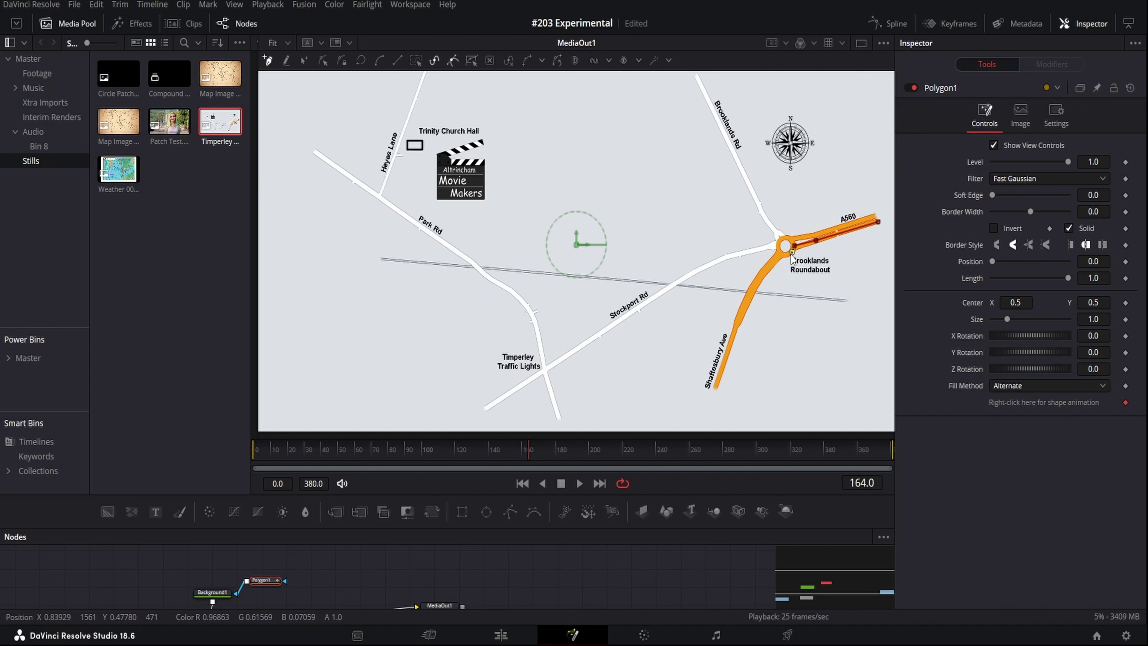
{"action": "left_click", "coordinate": [781, 253]}
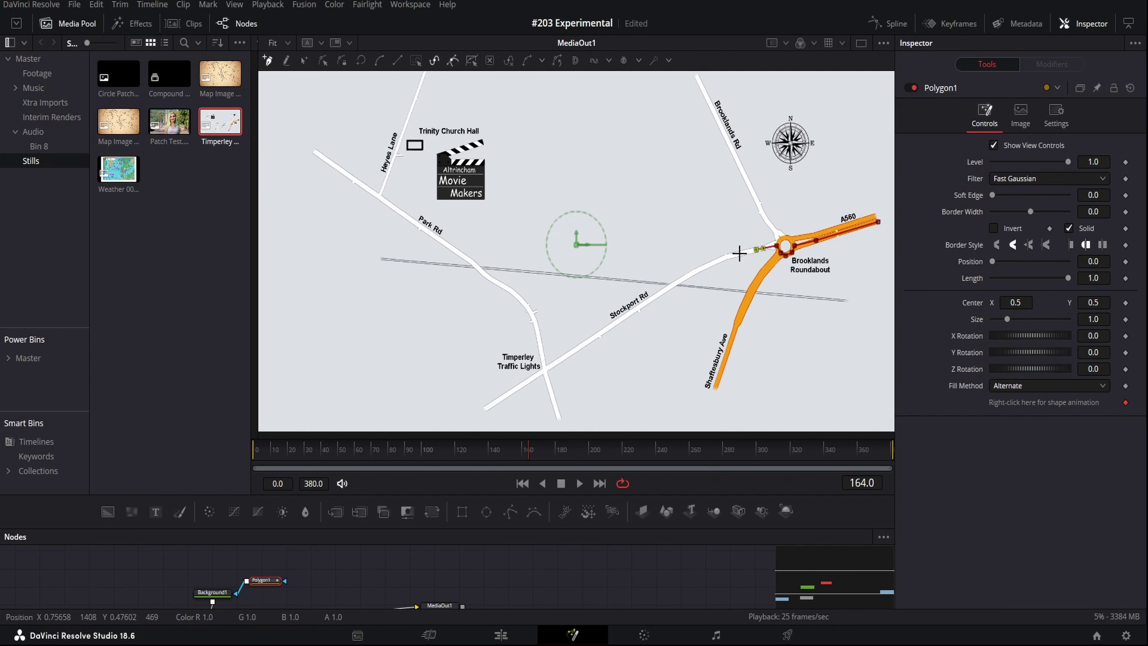
Continue the polygon path along Stockport Rd to the junction at Timperley Traffic Lights
{"action": "left_click", "coordinate": [729, 257]}
{"action": "left_click", "coordinate": [698, 270]}
{"action": "left_click", "coordinate": [544, 369]}
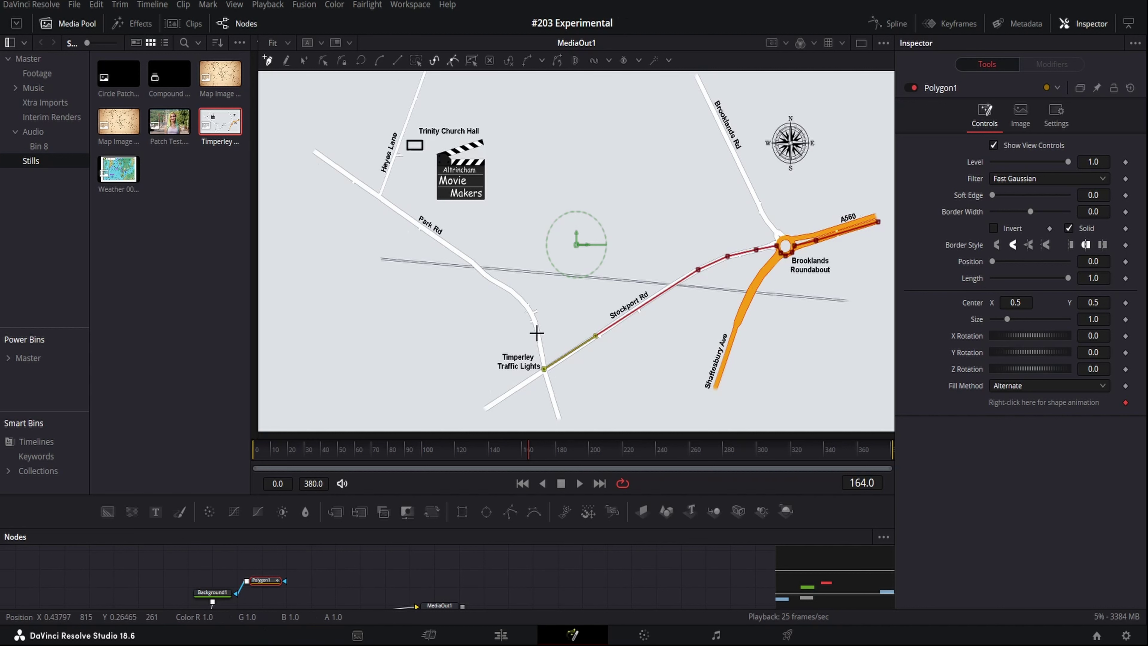
Continue the polygon path along Park Rd and up Heyes Lane, ending beside the Trinity Church Hall rectangle
{"action": "left_click", "coordinate": [538, 333]}
{"action": "left_click", "coordinate": [515, 294]}
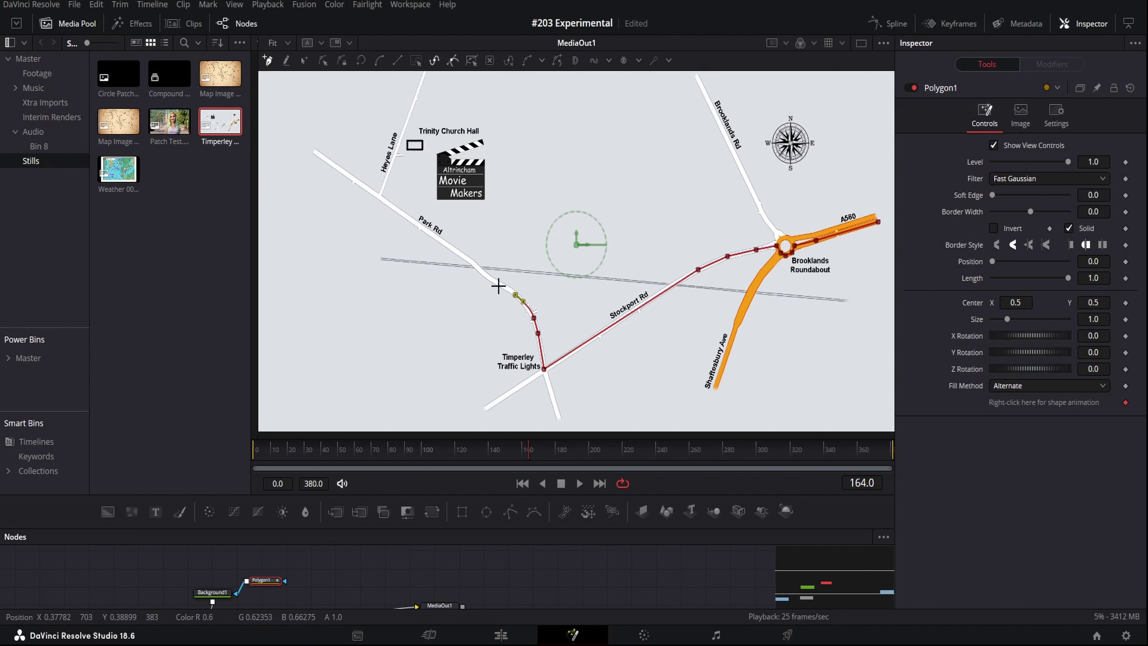
{"action": "left_click", "coordinate": [495, 279]}
{"action": "left_click", "coordinate": [478, 268]}
{"action": "left_click", "coordinate": [466, 258]}
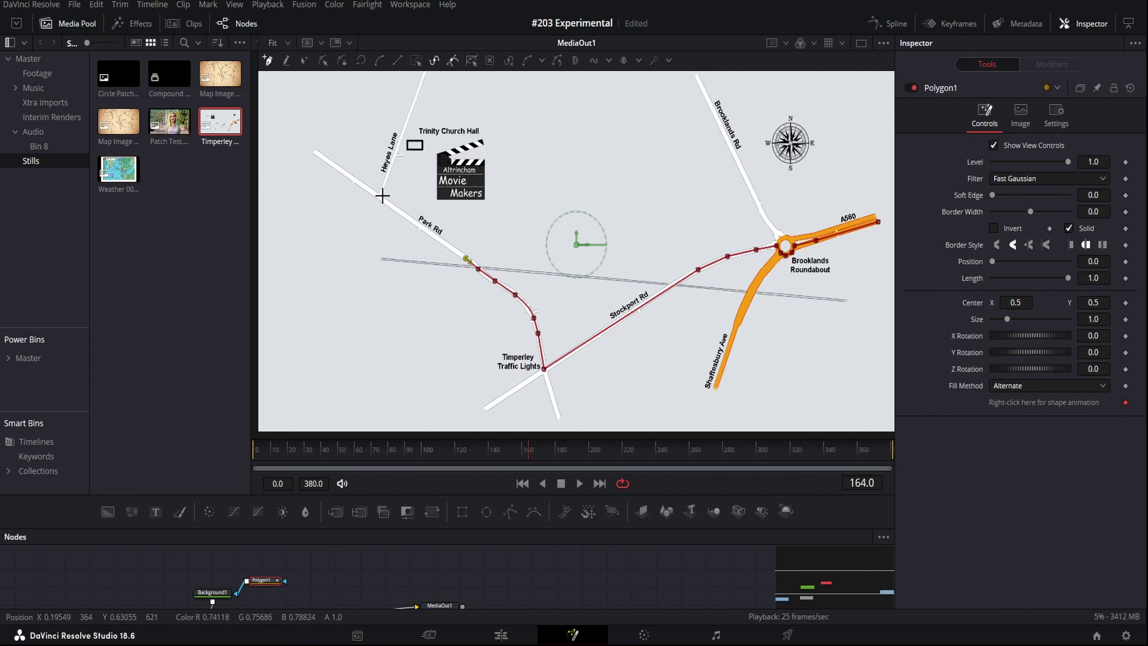
{"action": "left_click", "coordinate": [381, 196]}
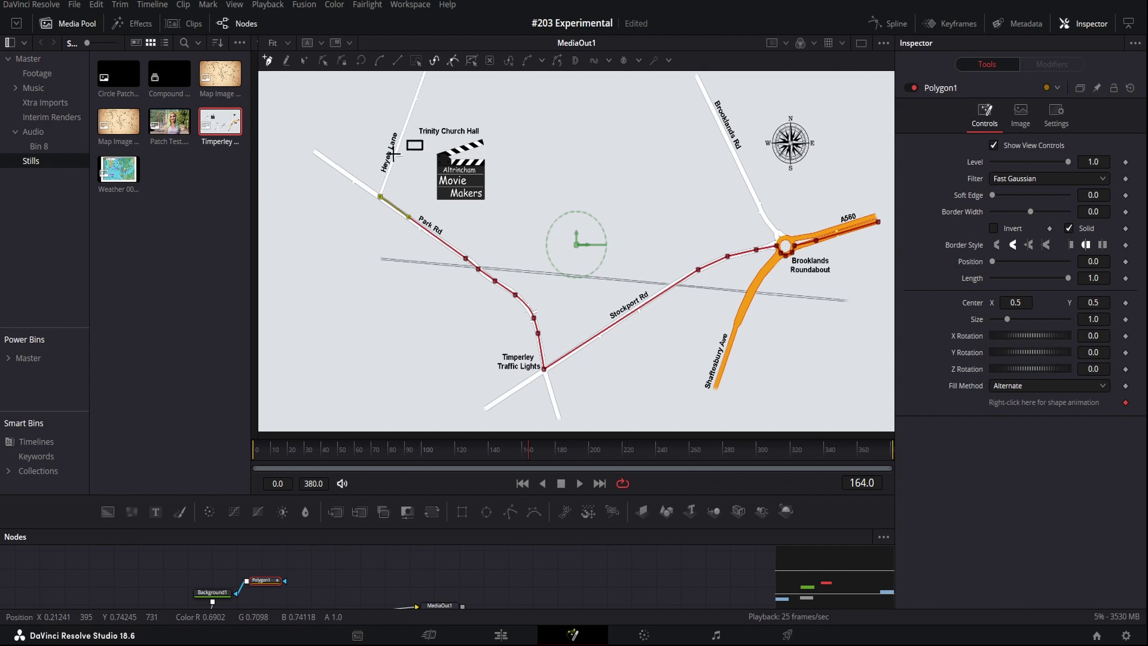
{"action": "left_click", "coordinate": [393, 155]}
{"action": "left_click", "coordinate": [409, 154]}
Fine-tune the path points along Heyes Lane, Park Rd, Timperley Traffic Lights and Stockport Rd so the route follows the roads
{"action": "left_click", "coordinate": [380, 197]}
{"action": "mouse_move", "coordinate": [380, 196]}
{"action": "left_mouse_down"}
{"action": "mouse_move", "coordinate": [392, 182]}
{"action": "mouse_move", "coordinate": [380, 198]}
{"action": "left_mouse_up"}
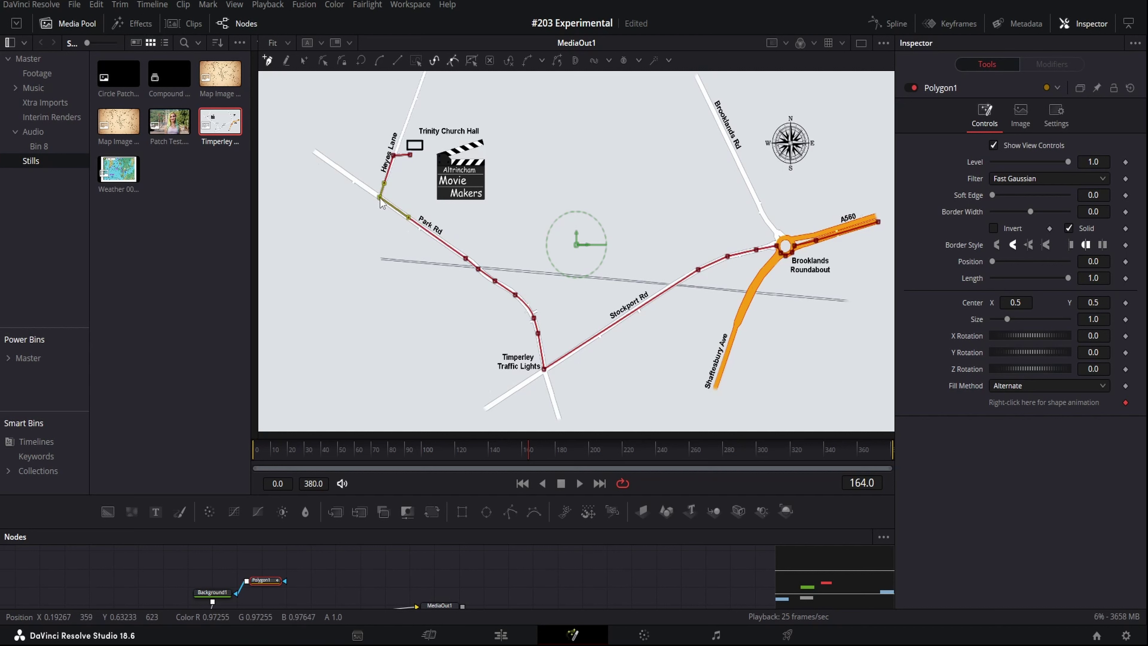
{"action": "left_click", "coordinate": [392, 154]}
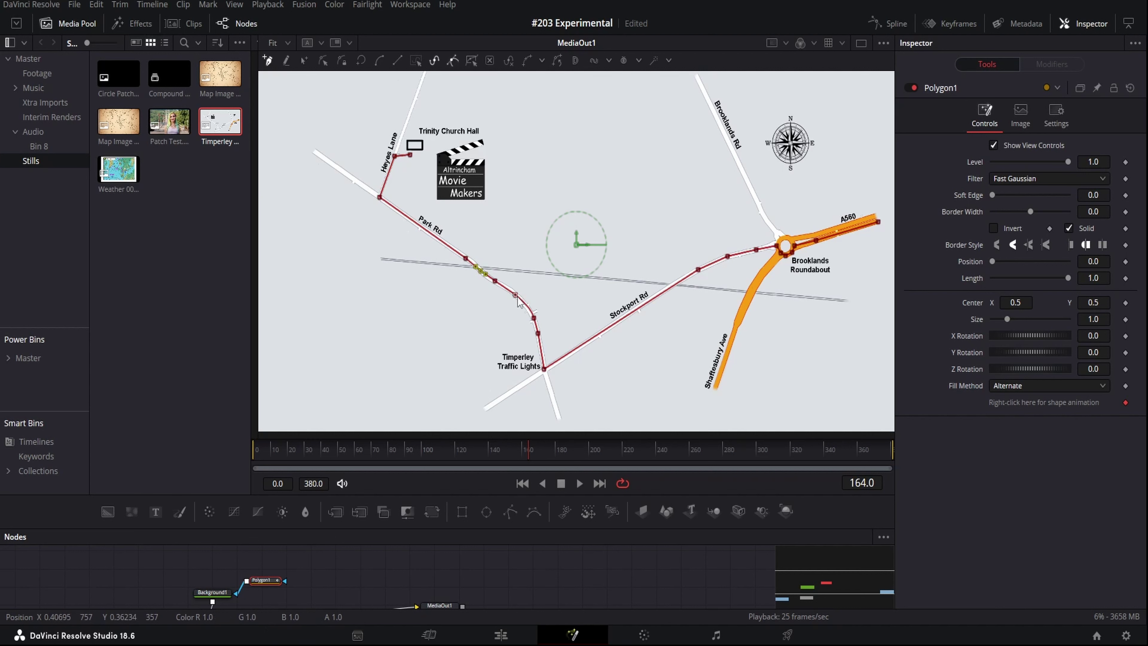
{"action": "left_click", "coordinate": [545, 370]}
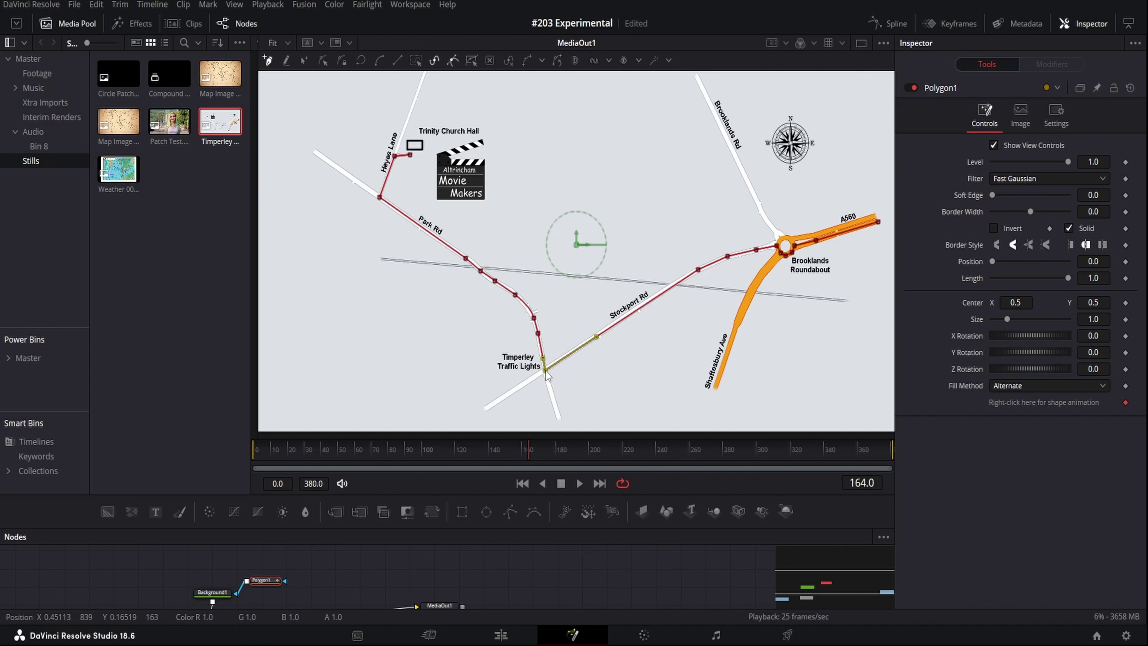
{"action": "left_click_drag", "start_coordinate": [598, 340], "coordinate": [597, 339]}
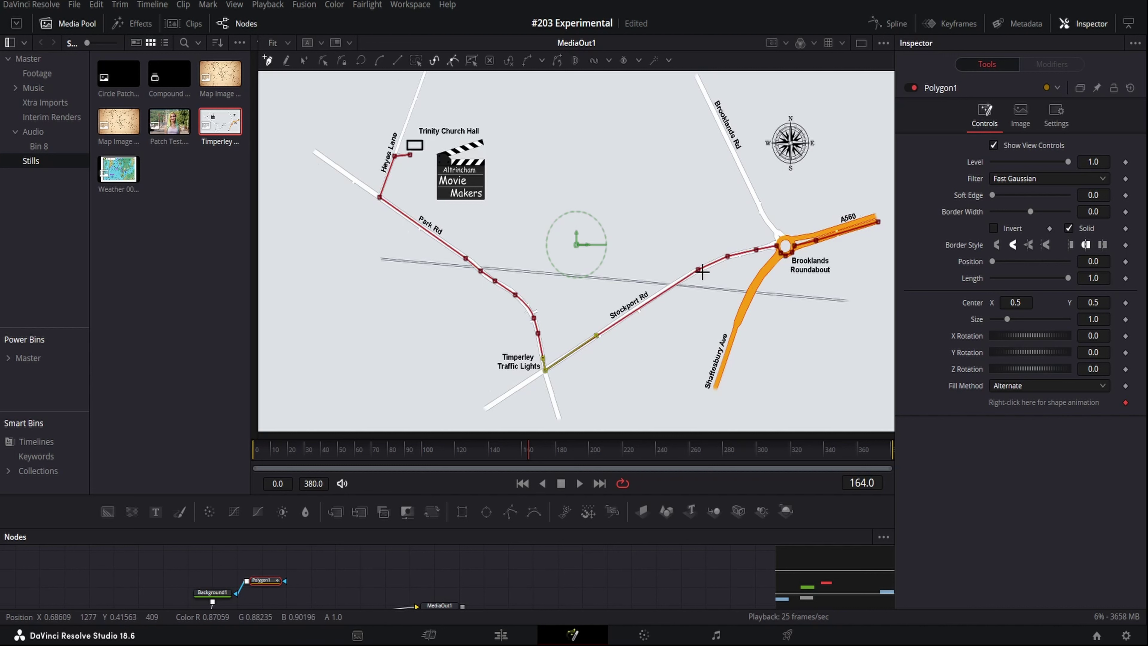
{"action": "left_click_drag", "start_coordinate": [699, 271], "coordinate": [692, 276]}
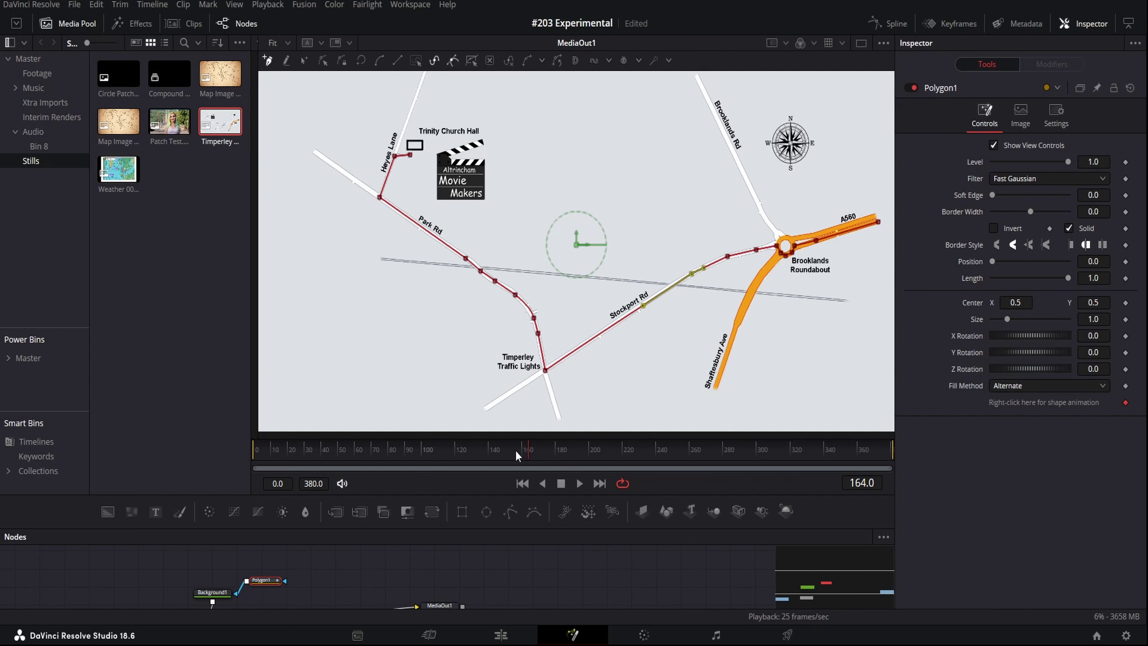
Keyframe Polygon1's Length from 0.0 at frame 0 to 1.0 at frame 379
{"action": "left_click_drag", "start_coordinate": [528, 452], "coordinate": [250, 463]}
{"action": "left_click_drag", "start_coordinate": [1066, 276], "coordinate": [984, 290]}
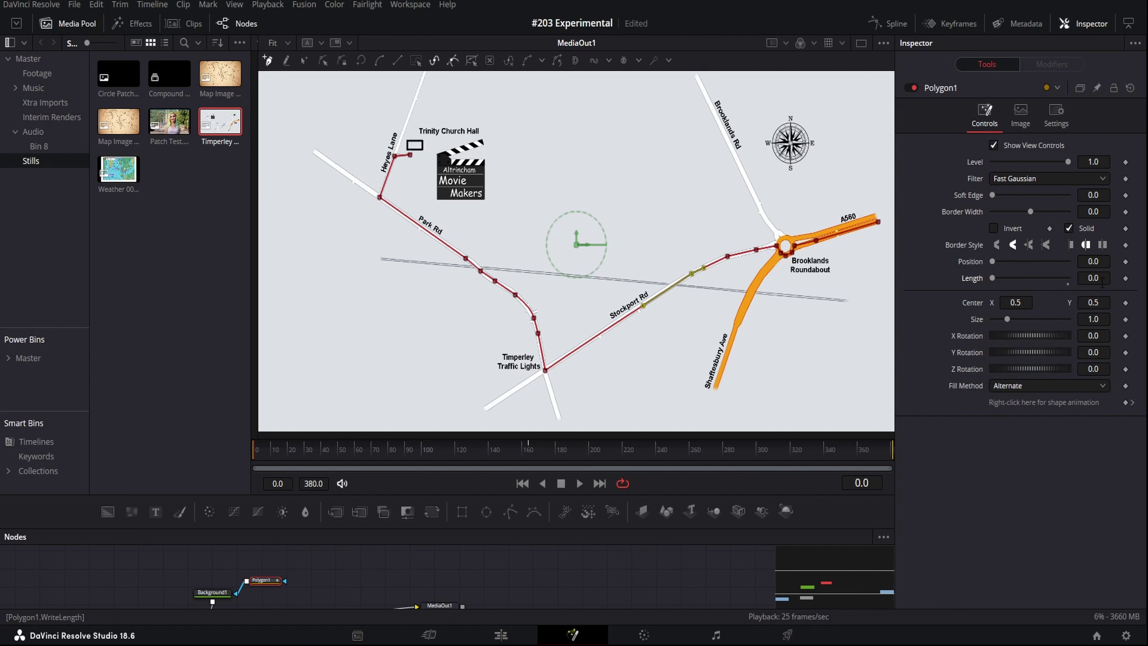
{"action": "left_click", "coordinate": [1125, 279]}
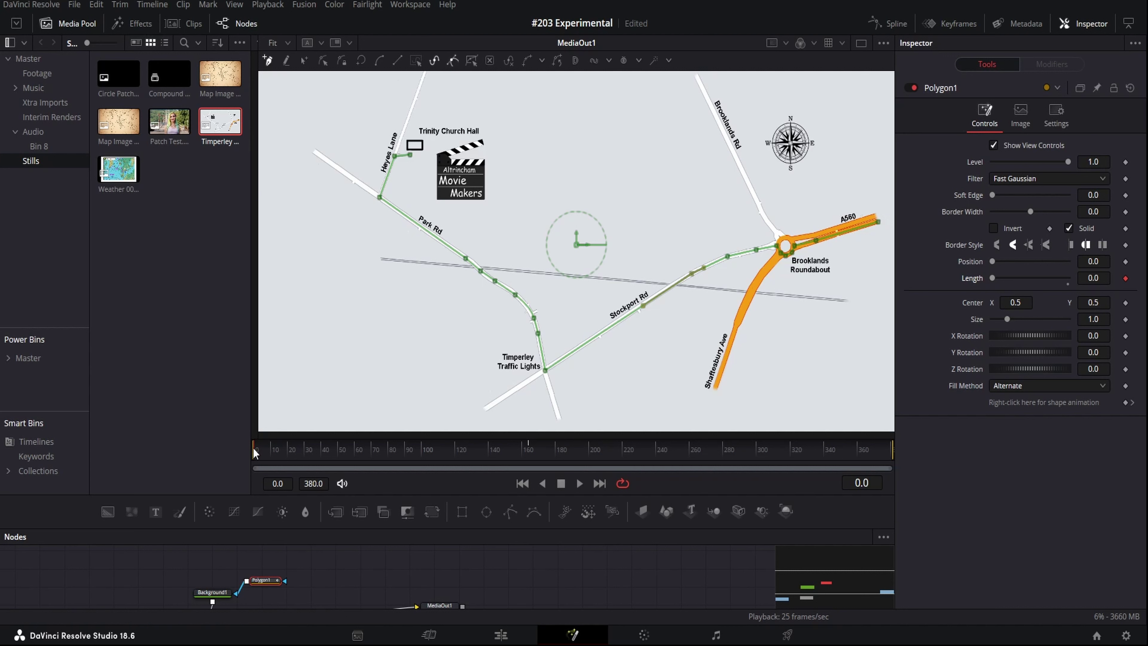
{"action": "left_click_drag", "start_coordinate": [254, 447], "coordinate": [840, 457]}
{"action": "left_click_drag", "start_coordinate": [993, 278], "coordinate": [1071, 283]}
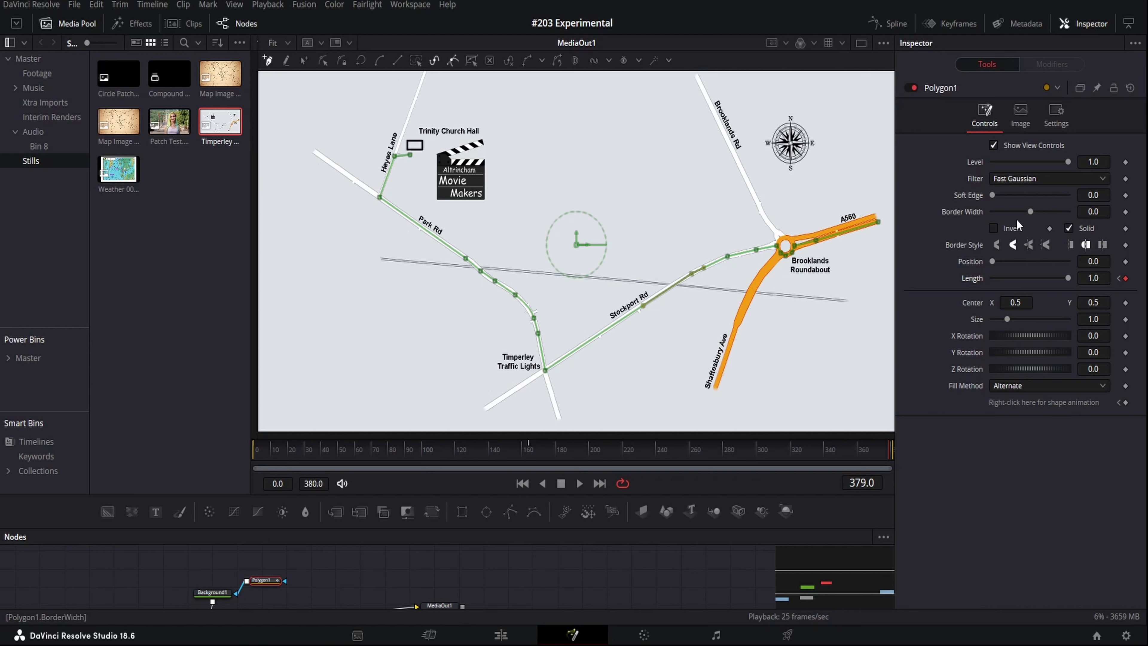
Set Polygon1's Border Width to 0.0099 so the route is drawn as a thick line along the roads
{"action": "mouse_move", "coordinate": [1029, 213]}
{"action": "left_mouse_down"}
{"action": "mouse_move", "coordinate": [1042, 212]}
{"action": "mouse_move", "coordinate": [1031, 213]}
{"action": "left_mouse_up"}
{"action": "left_click", "coordinate": [1096, 212]}
{"action": "mouse_move", "coordinate": [1103, 212]}
{"action": "left_mouse_down"}
{"action": "mouse_move", "coordinate": [1080, 212]}
{"action": "mouse_move", "coordinate": [1095, 212]}
{"action": "left_mouse_up"}
{"action": "type", "text": "0.0033"}
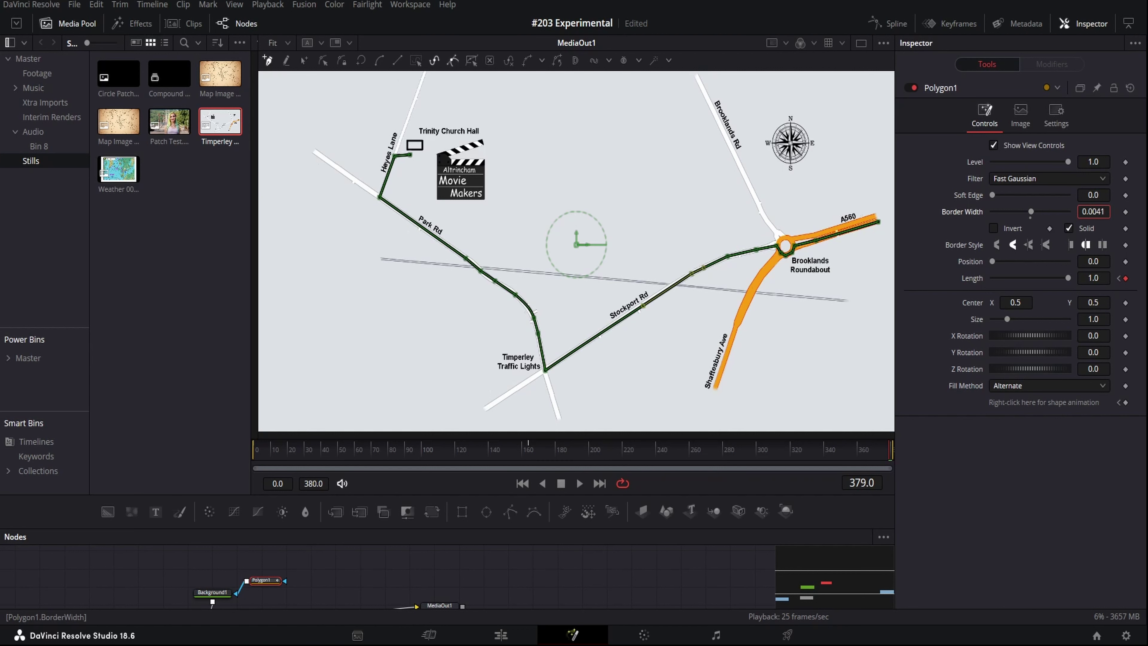
{"action": "left_click_drag", "start_coordinate": [1095, 211], "coordinate": [1099, 214]}
{"action": "mouse_move", "coordinate": [1094, 214]}
{"action": "left_mouse_down"}
{"action": "mouse_move", "coordinate": [1114, 214]}
{"action": "mouse_move", "coordinate": [1096, 211]}
{"action": "left_mouse_up"}
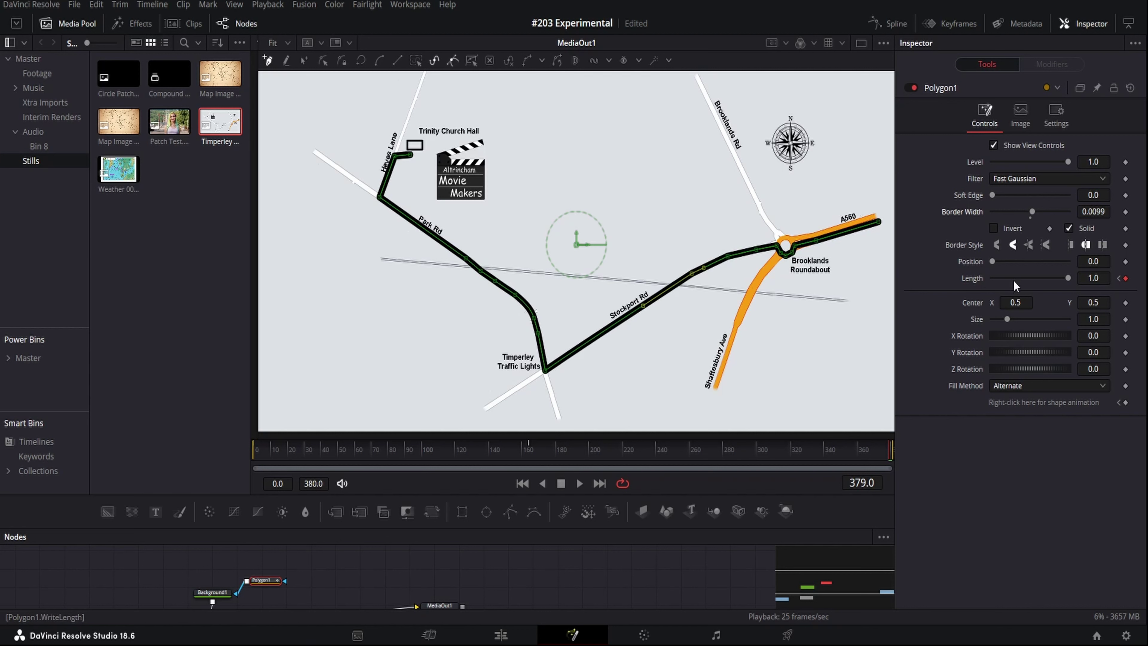
Colour the route line red (#ff0000) in Background1 and reduce its Alpha to 0.37
{"action": "left_click", "coordinate": [210, 594]}
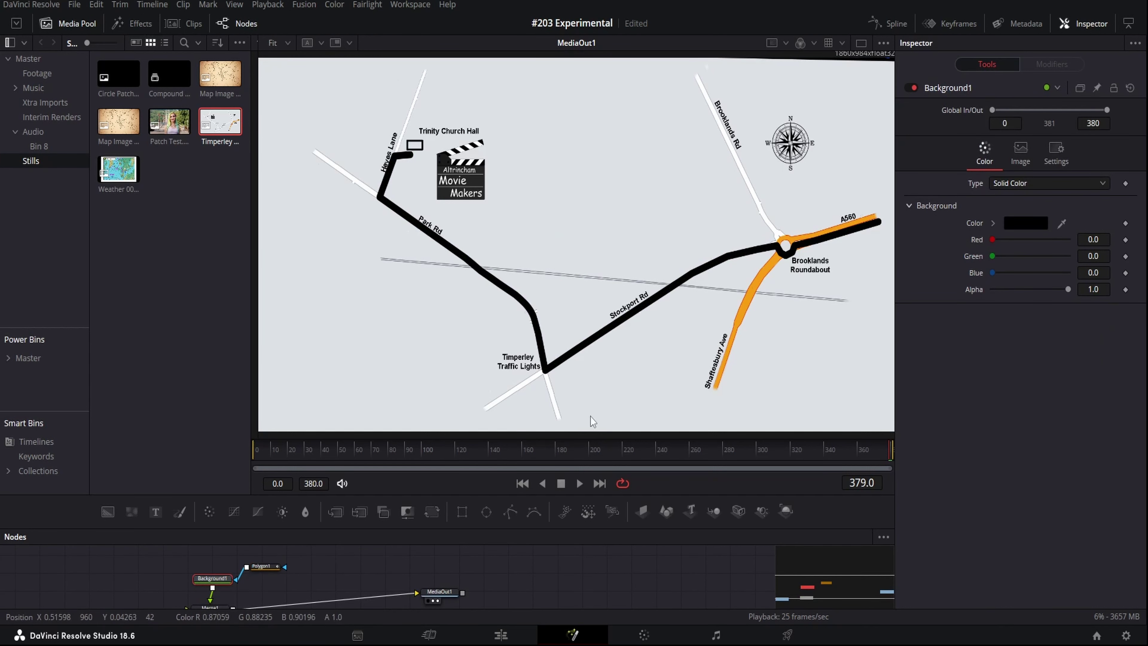
{"action": "left_click", "coordinate": [1031, 222]}
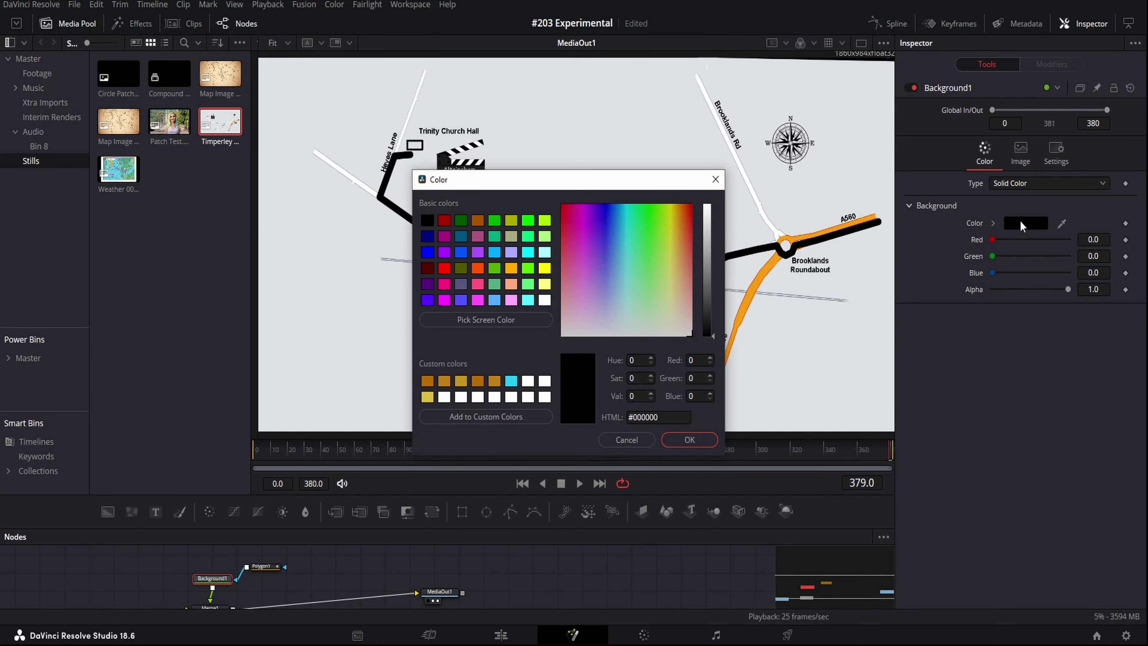
{"action": "left_click", "coordinate": [443, 267]}
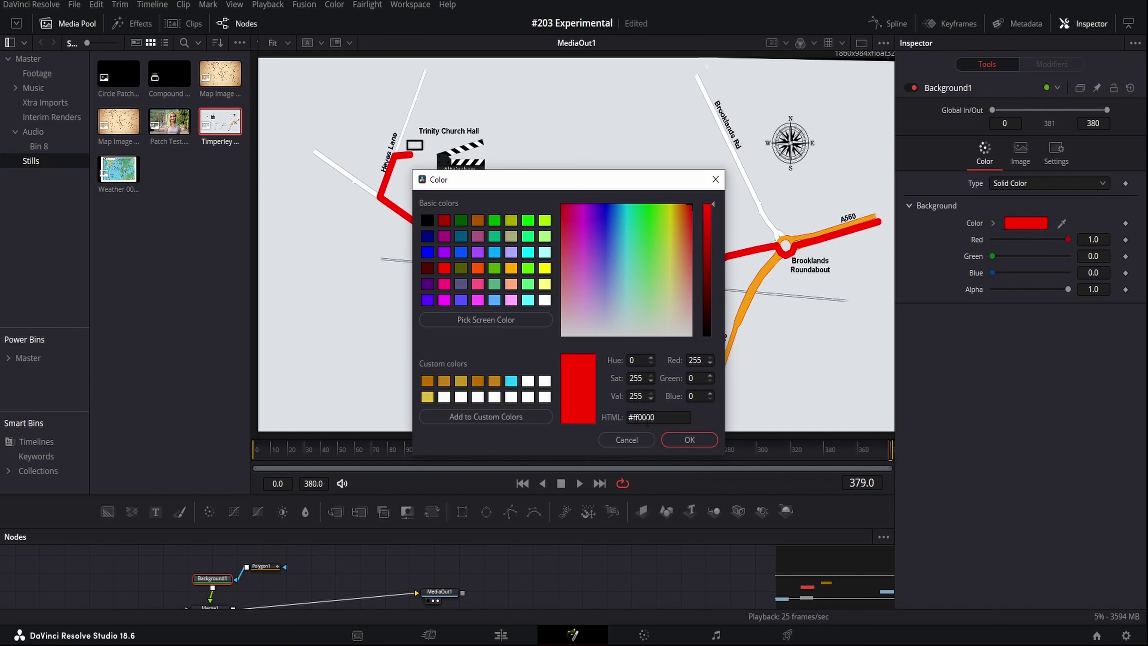
{"action": "left_click", "coordinate": [689, 440]}
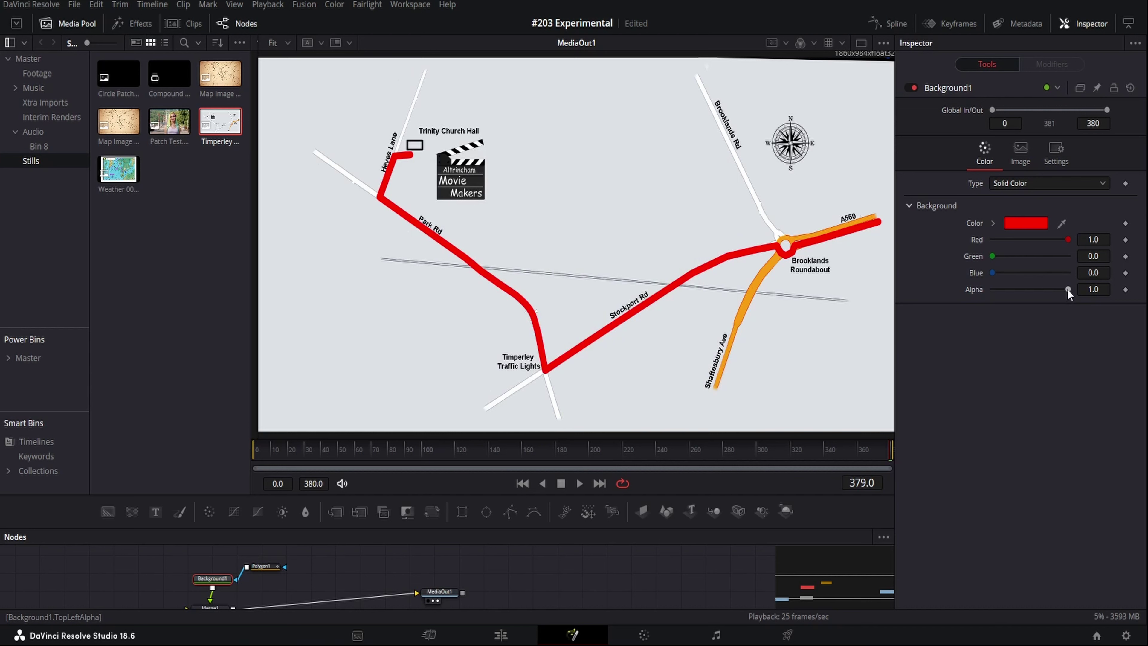
{"action": "left_click_drag", "start_coordinate": [1067, 289], "coordinate": [1022, 290]}
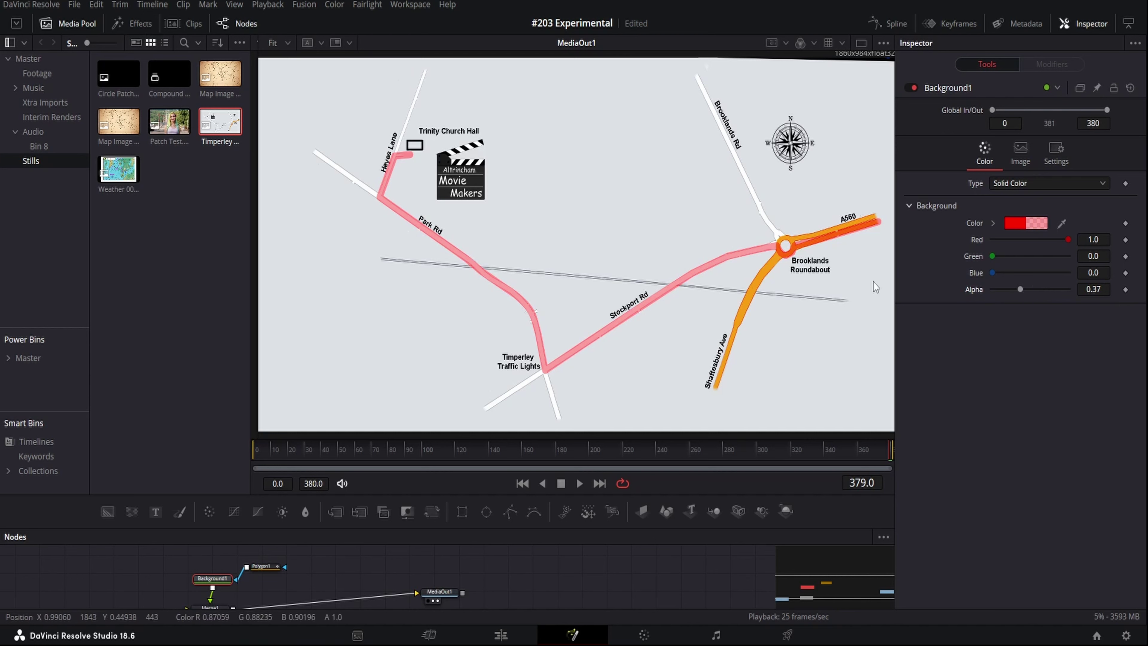
Increase Polygon1's Border Width to 0.013 and scrub from frame 379 back to frame 2 to check the route animation
{"action": "left_click", "coordinate": [263, 567]}
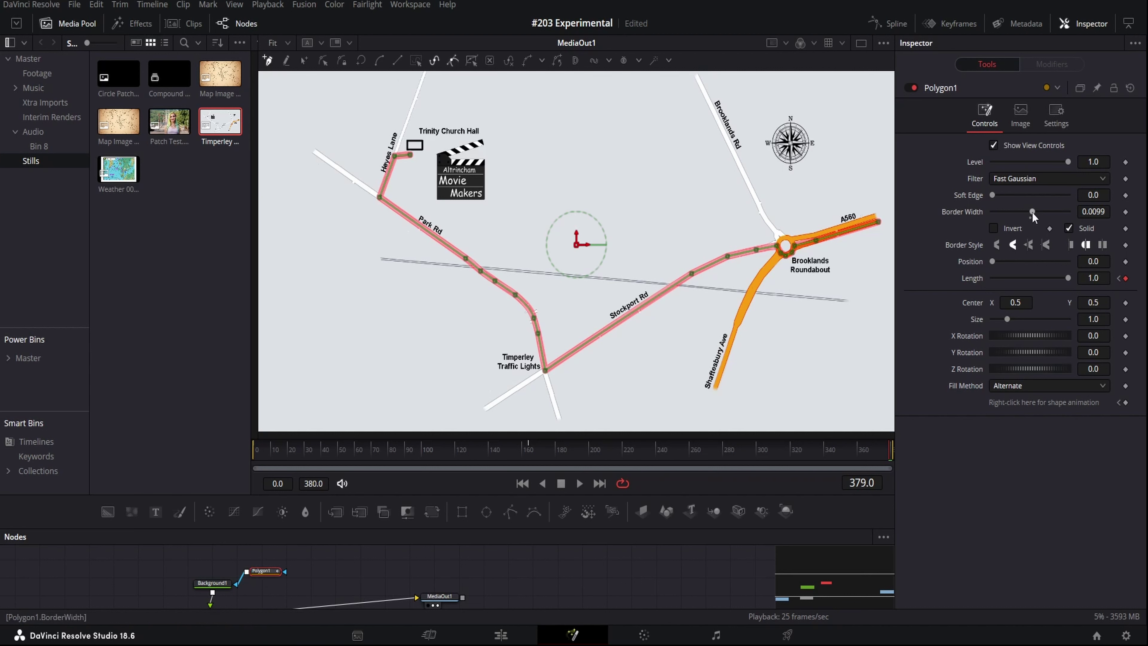
{"action": "left_click_drag", "start_coordinate": [1033, 212], "coordinate": [1033, 212]}
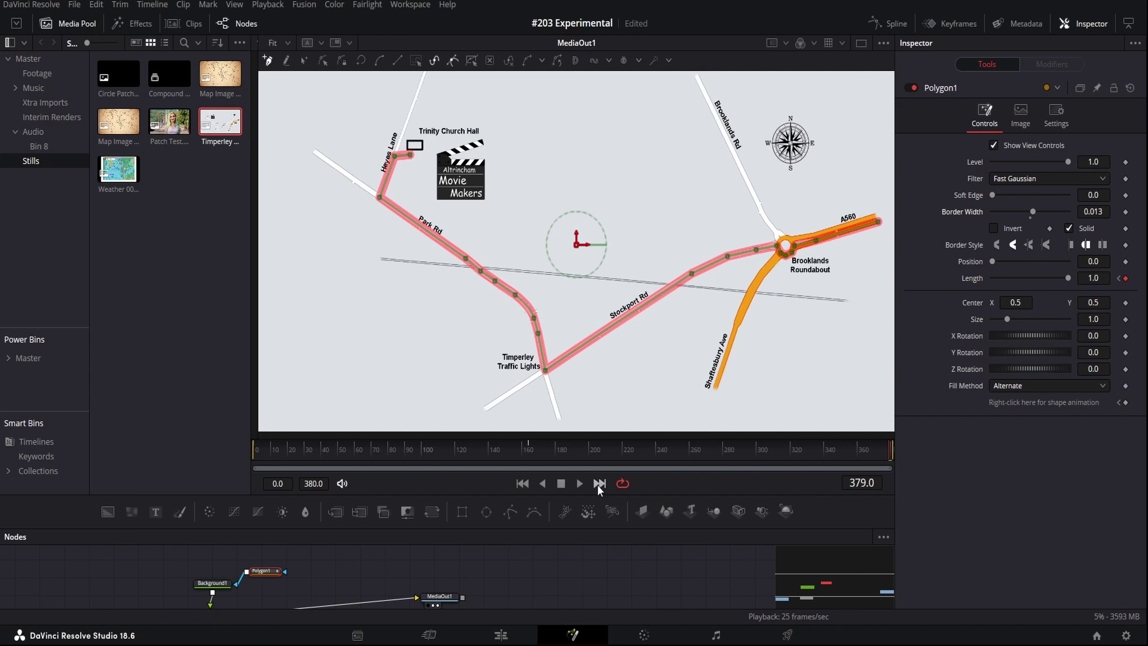
{"action": "left_click_drag", "start_coordinate": [889, 450], "coordinate": [256, 461]}
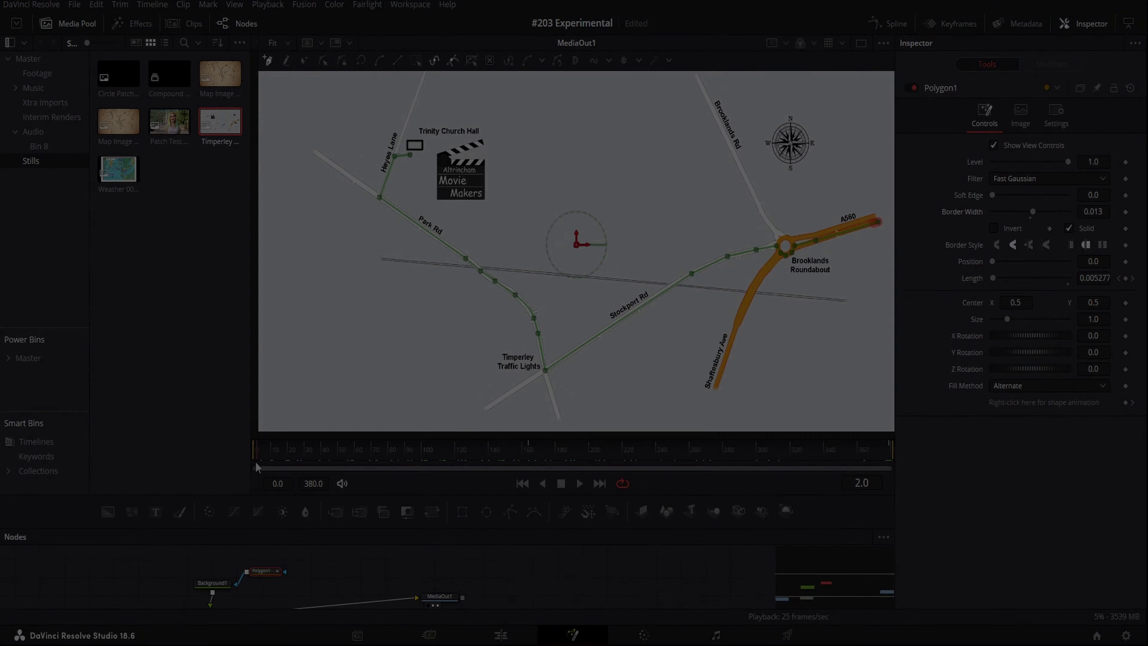